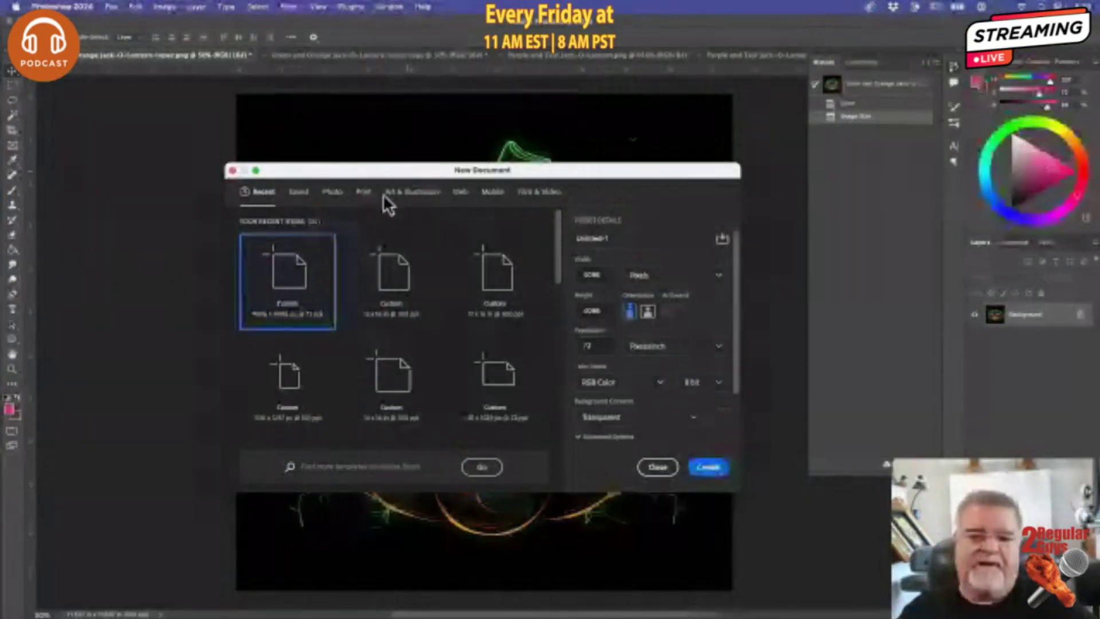
Set the new document to inches, width 14, height 14, resolution 300, keeping RGB Color mode
left_click(644, 276)
left_click(650, 322)
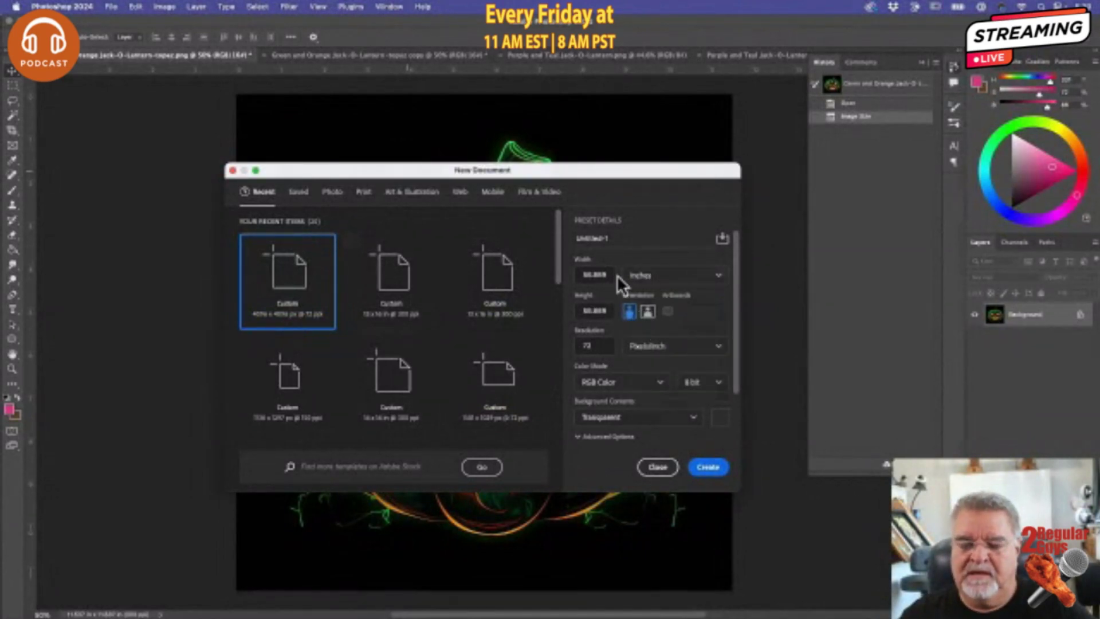
left_click(581, 273)
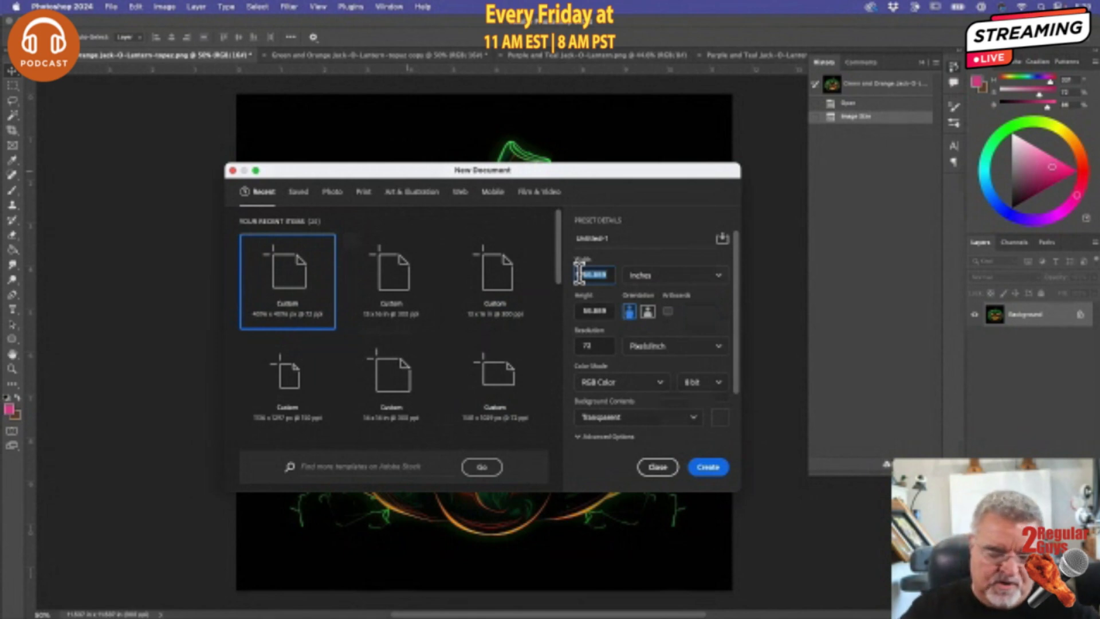
type("14")
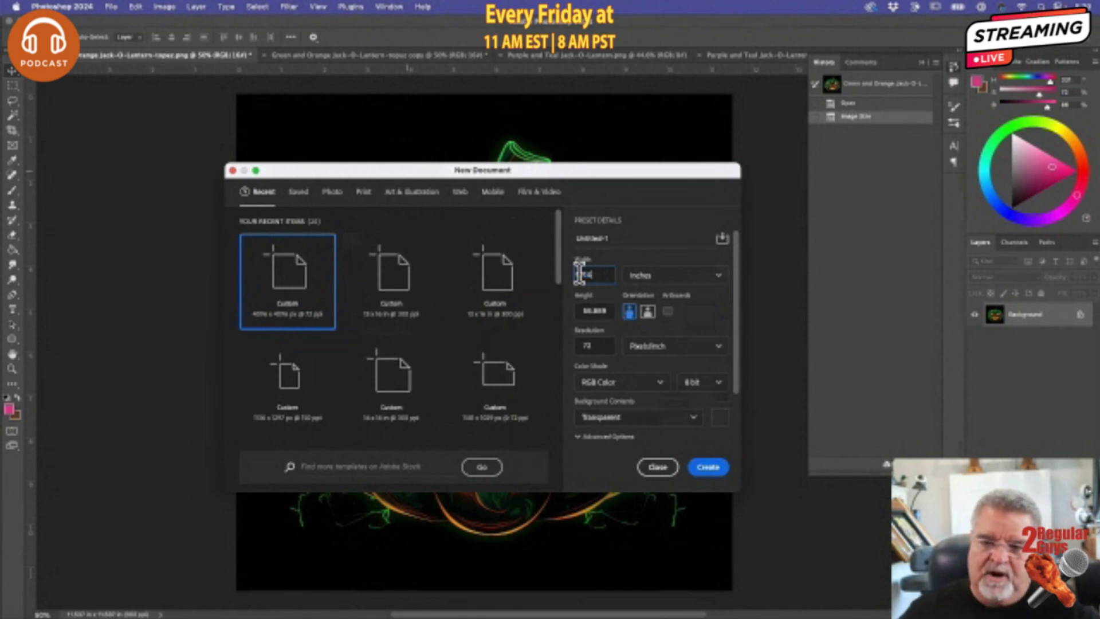
left_click(595, 311)
type("14")
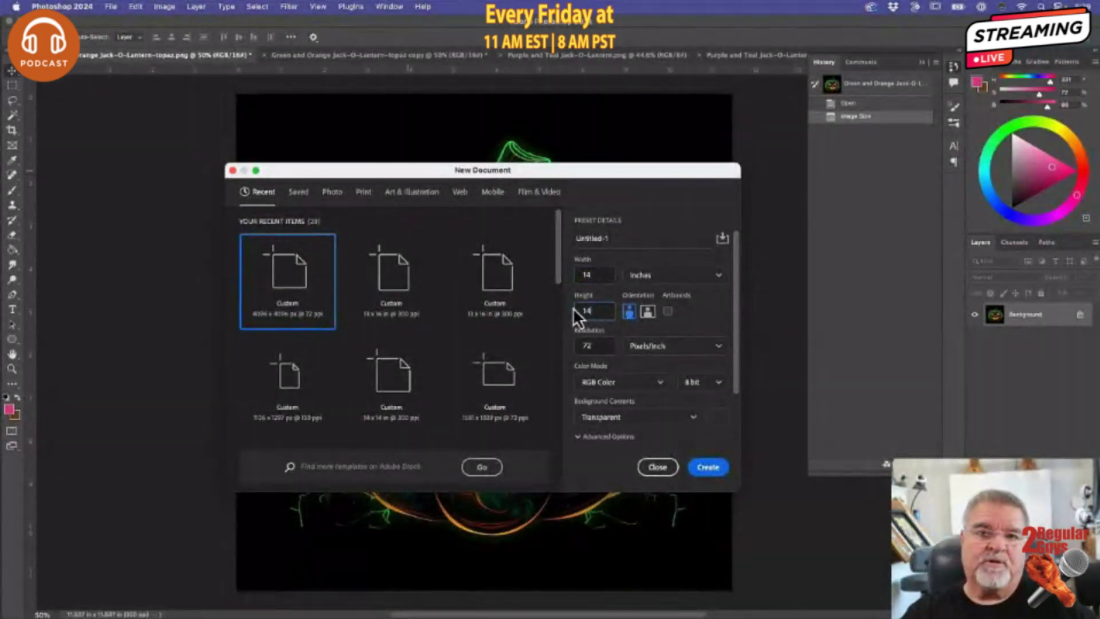
left_click(603, 346)
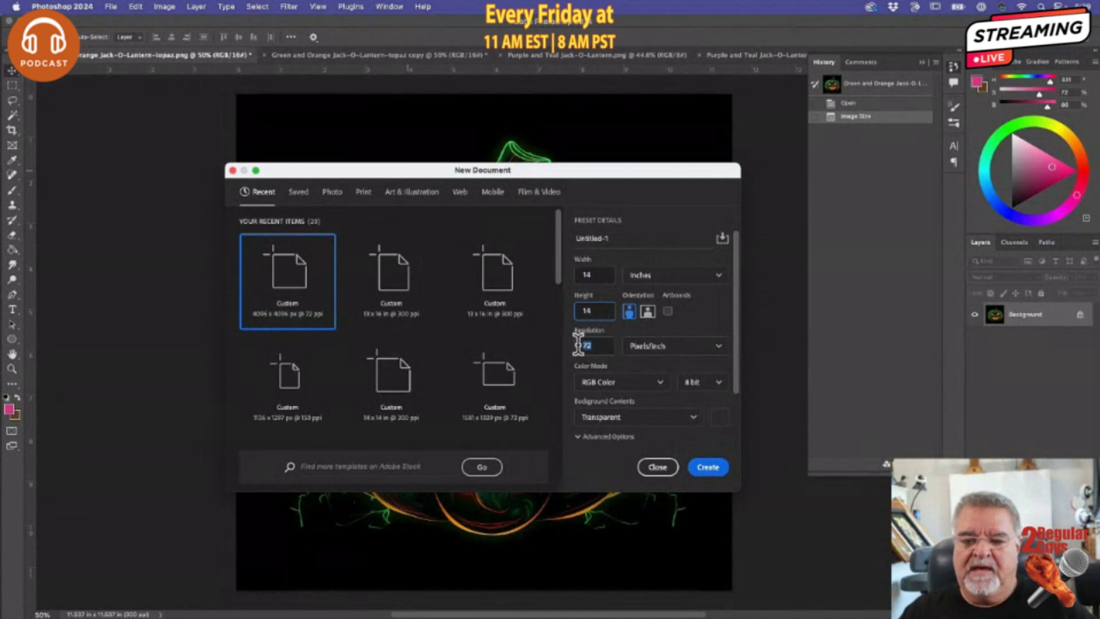
type("3")
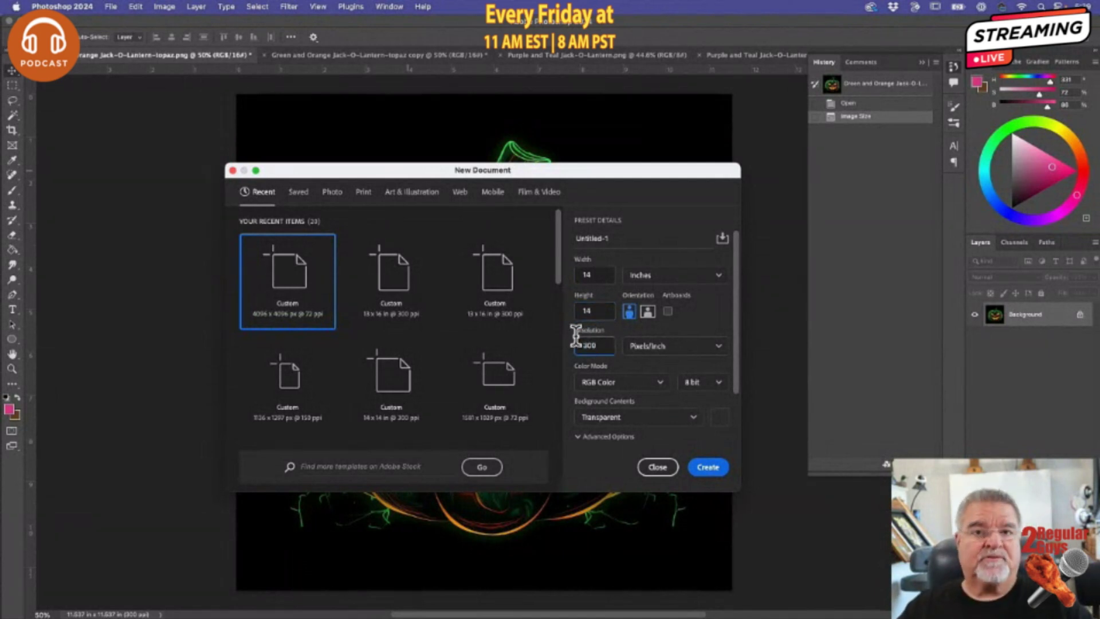
type("00")
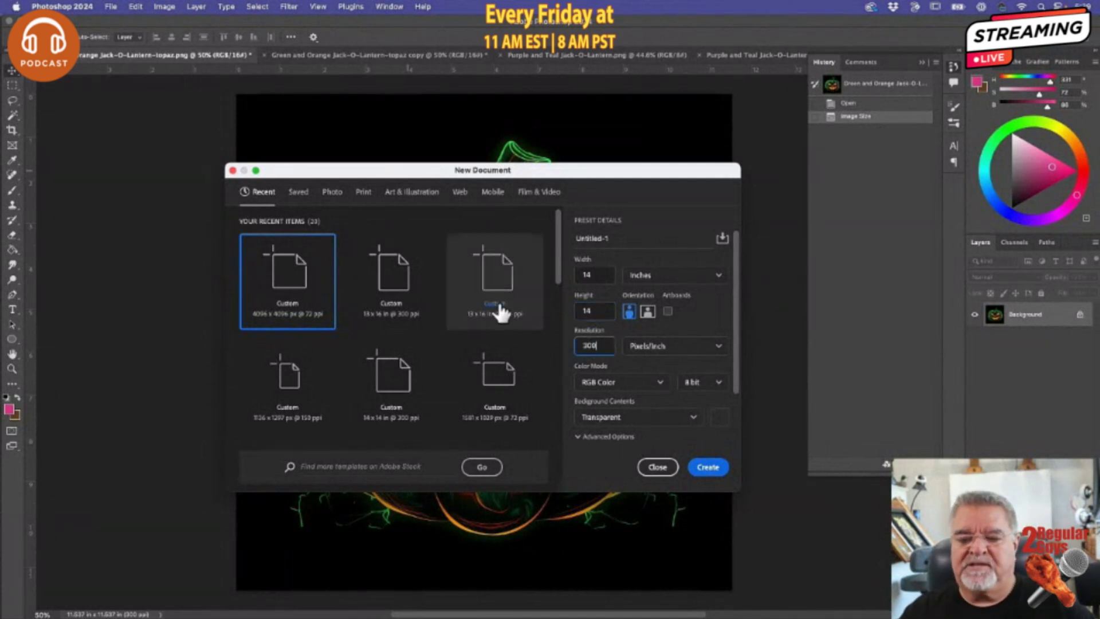
left_click(614, 382)
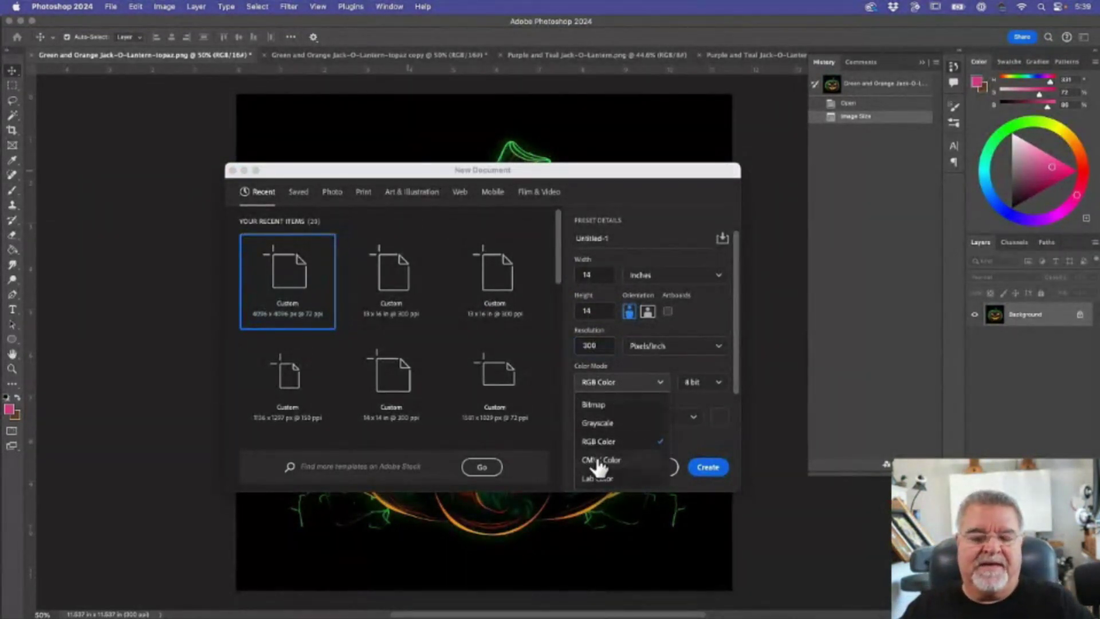
left_click(690, 322)
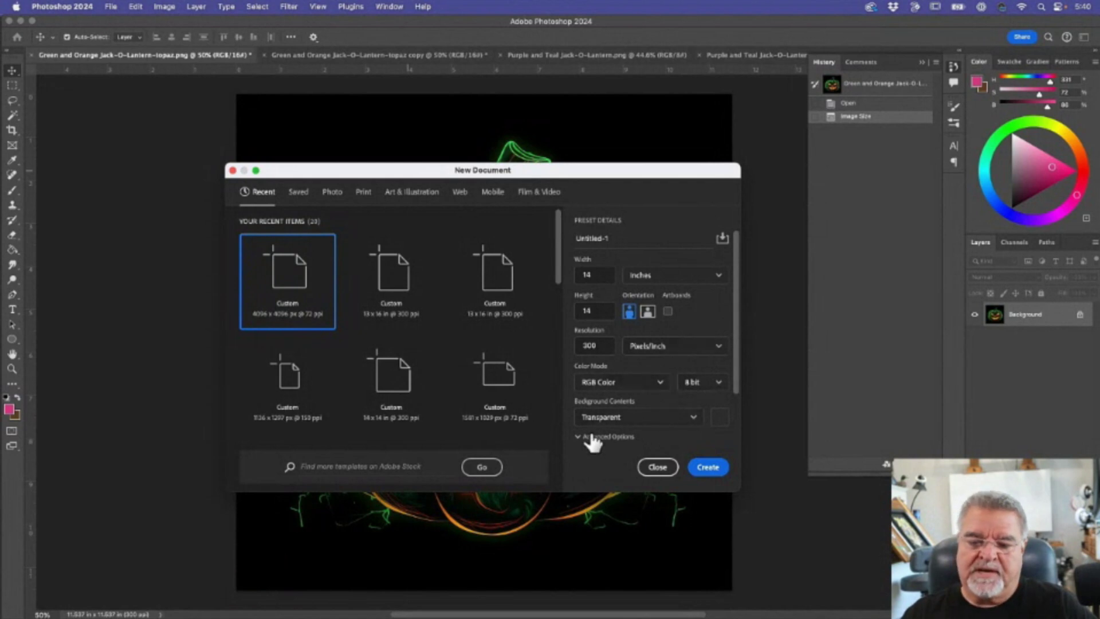
In Advanced Options, try the sRGB IEC61966-2.1 colour profile, then return to Adobe RGB (1998)
left_click_drag(736, 346, 735, 388)
scroll(735, 396, "down", 1)
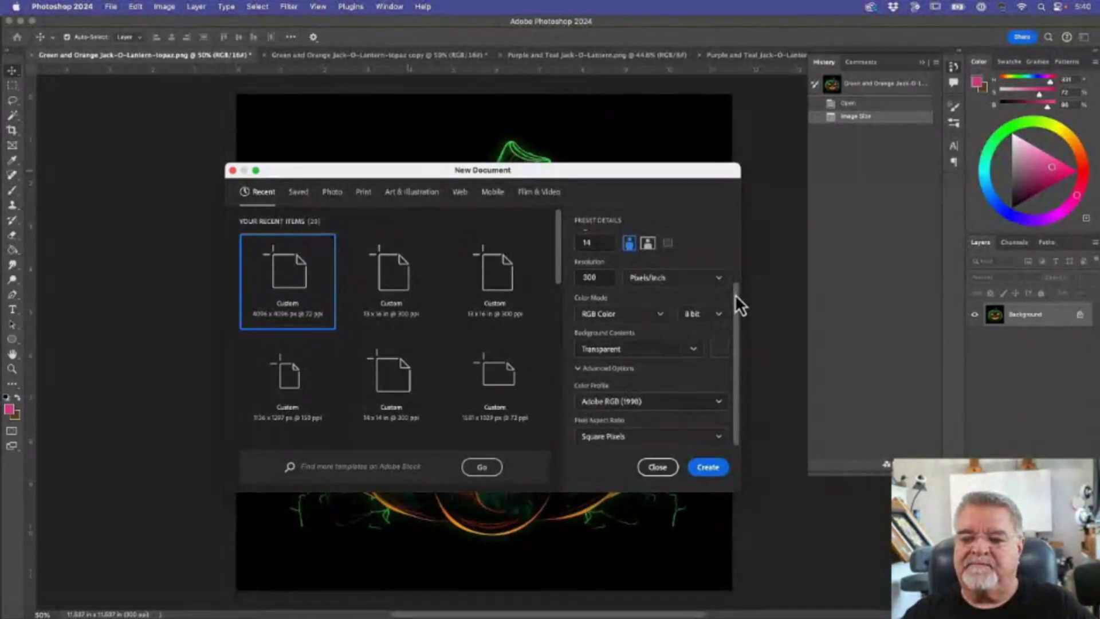
left_click(680, 402)
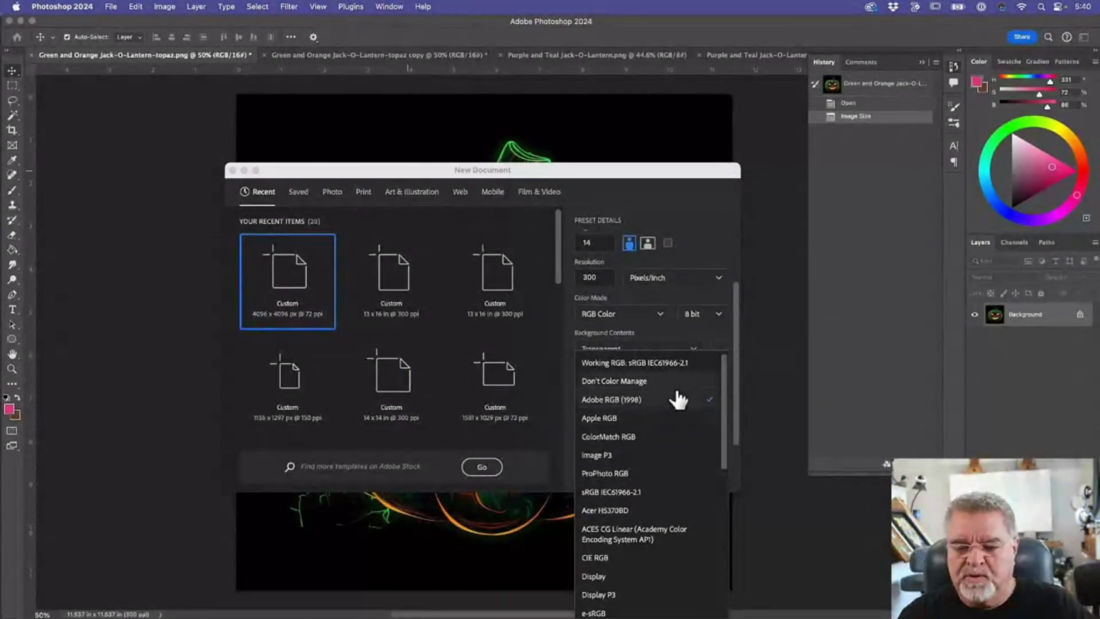
left_click(606, 494)
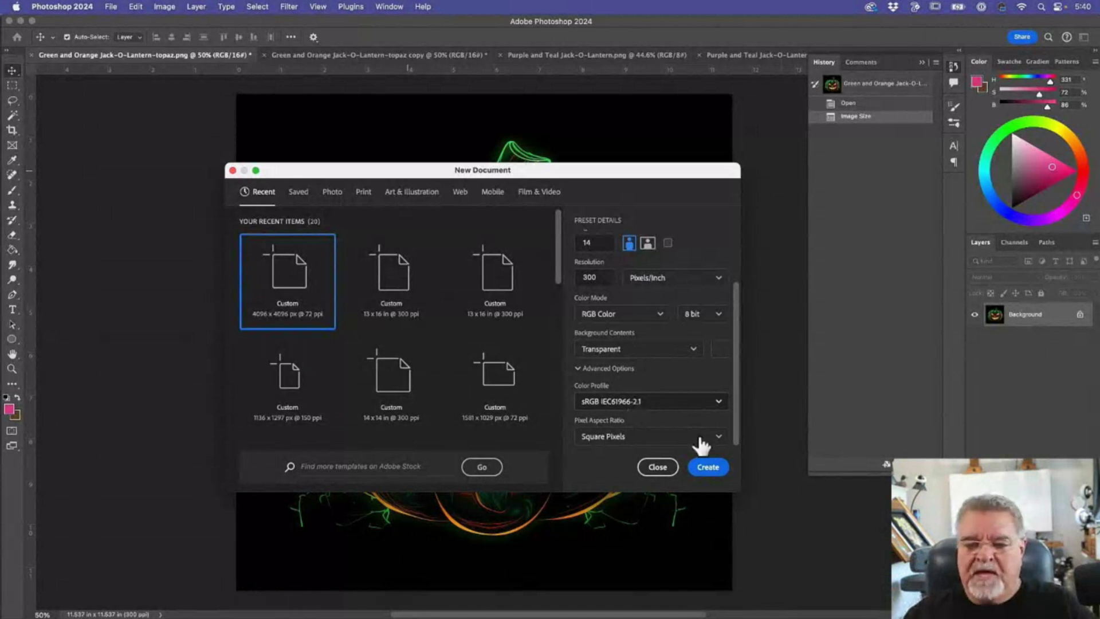
left_click(652, 403)
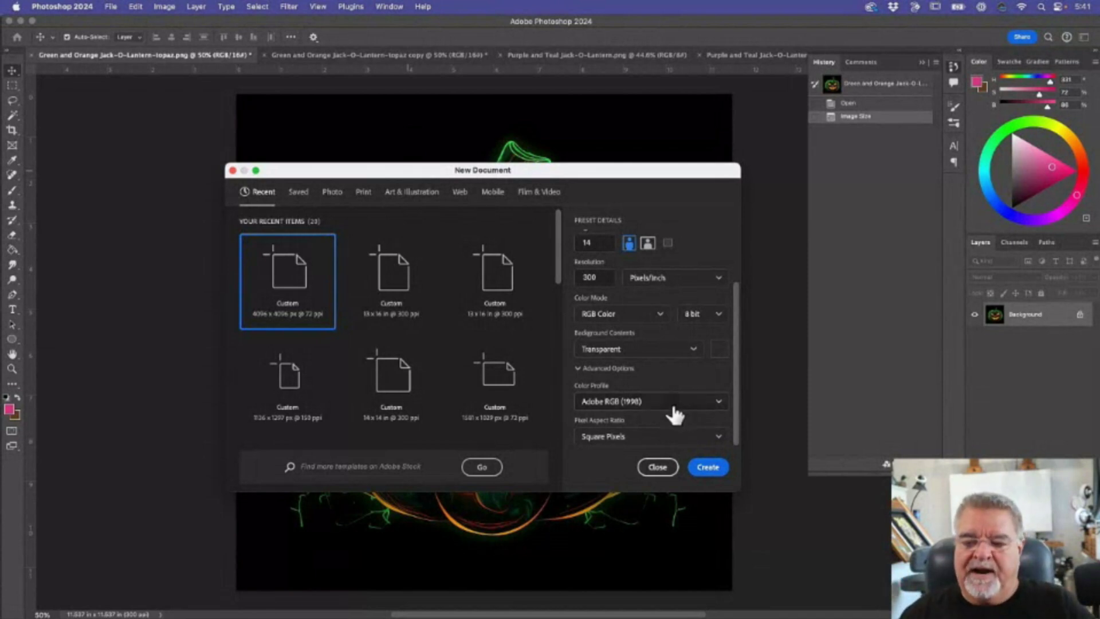
Create the blank transparent 14 × 14-inch document, then close the Untitled-1 tab
left_click(708, 467)
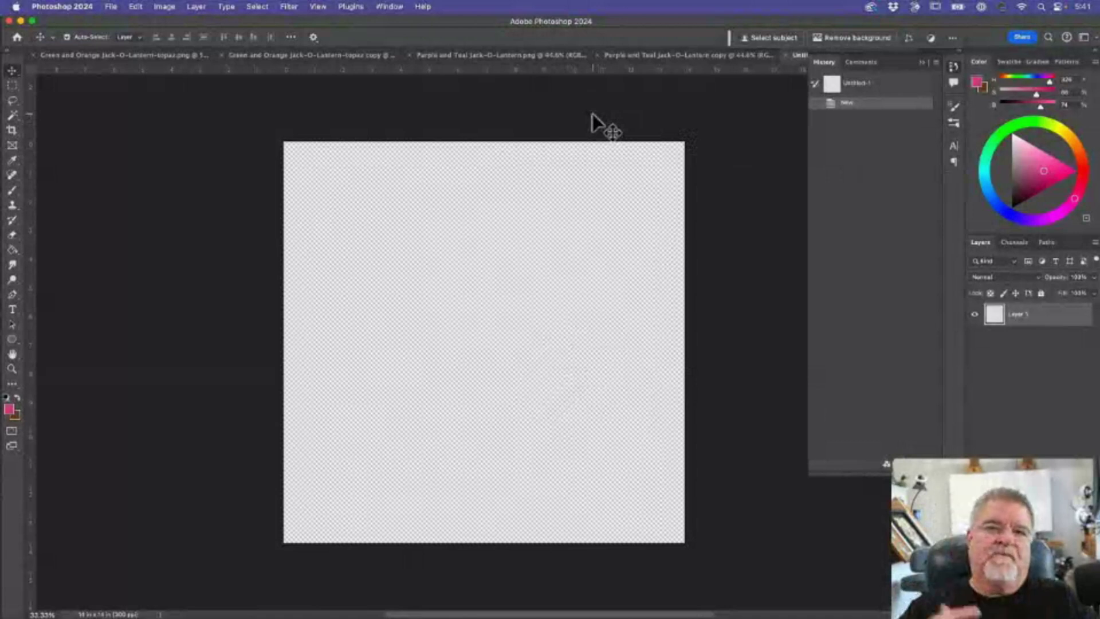
left_click(784, 56)
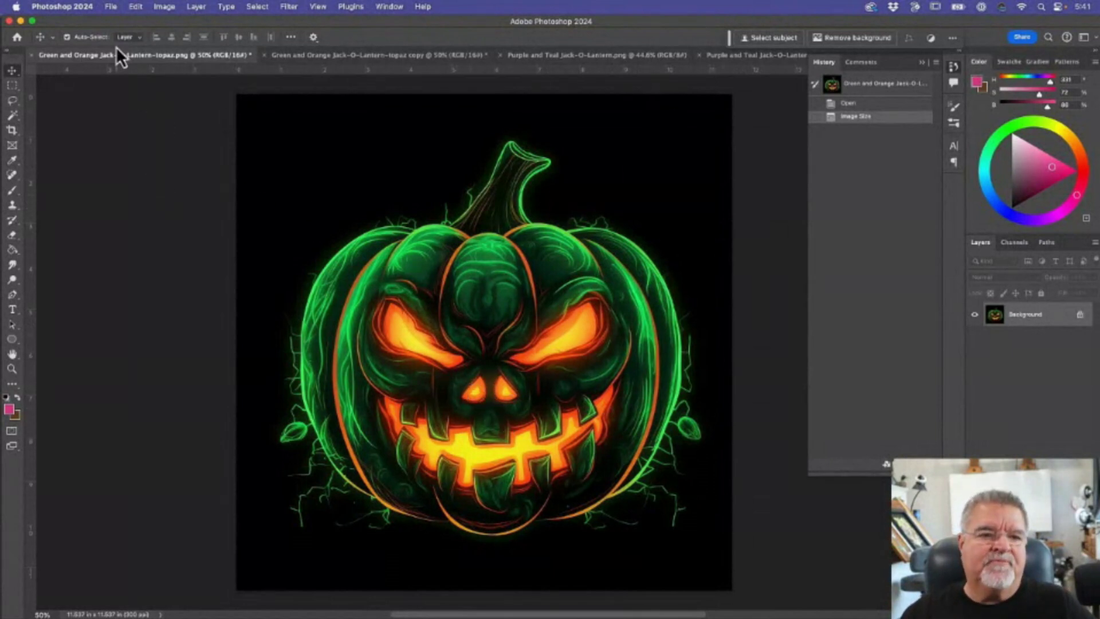
Convert the jack-o'-lantern copy to CMYK Color via Image > Mode
left_click(406, 54)
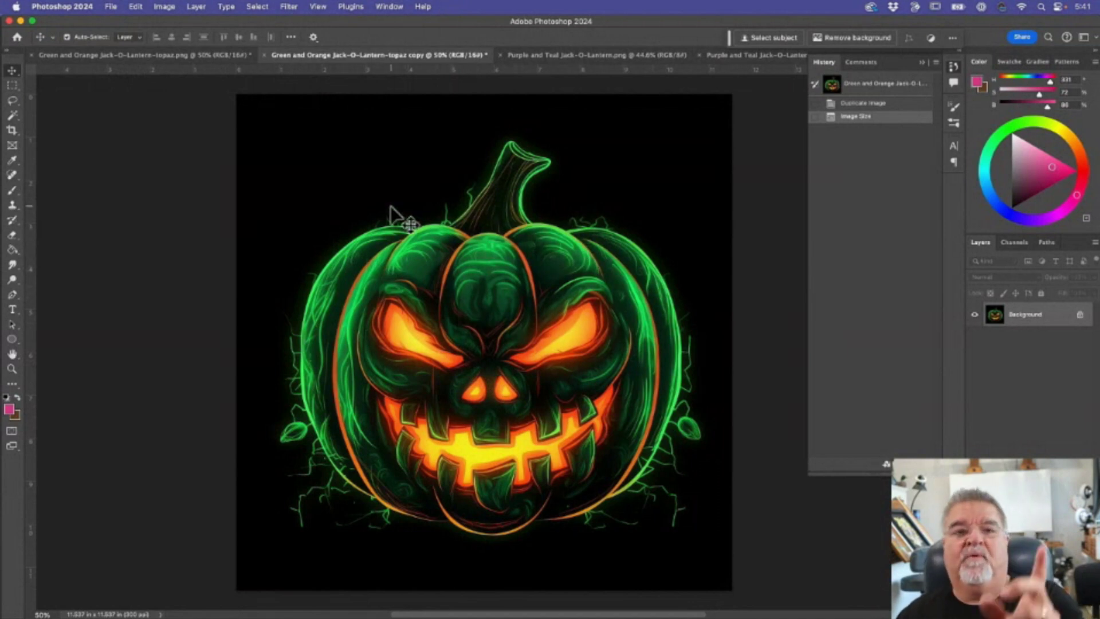
left_click(163, 6)
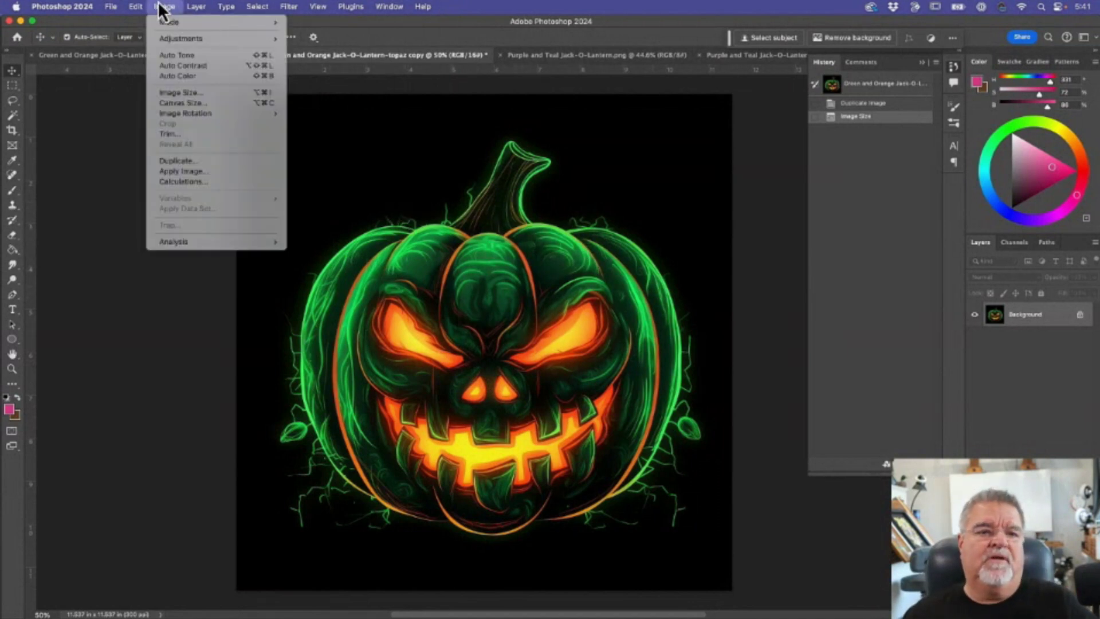
mouse_move(163, 26)
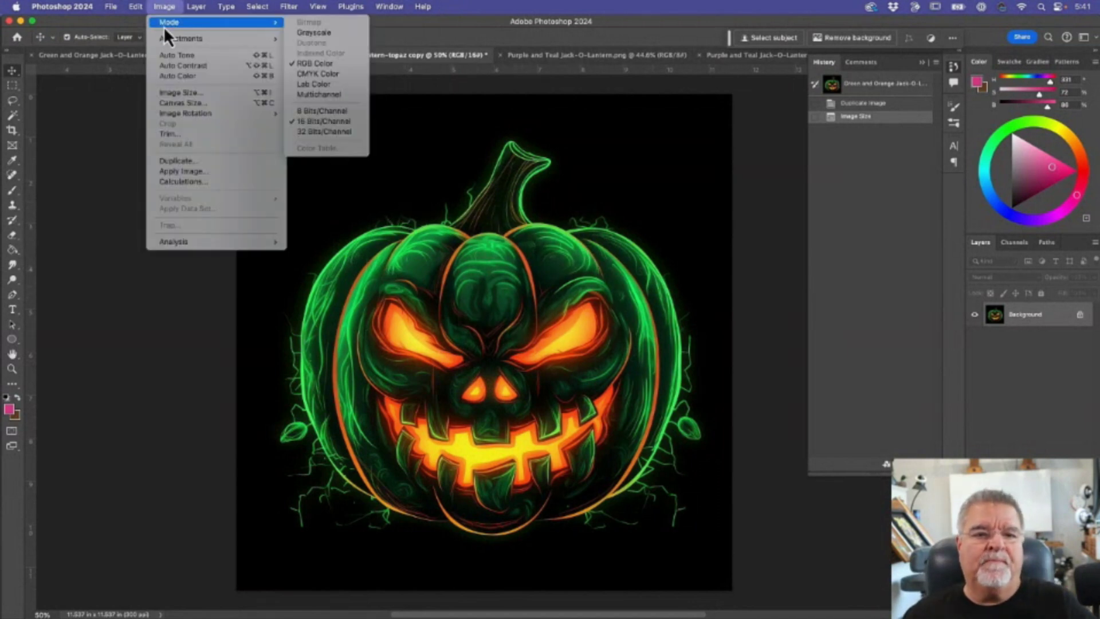
left_click(334, 73)
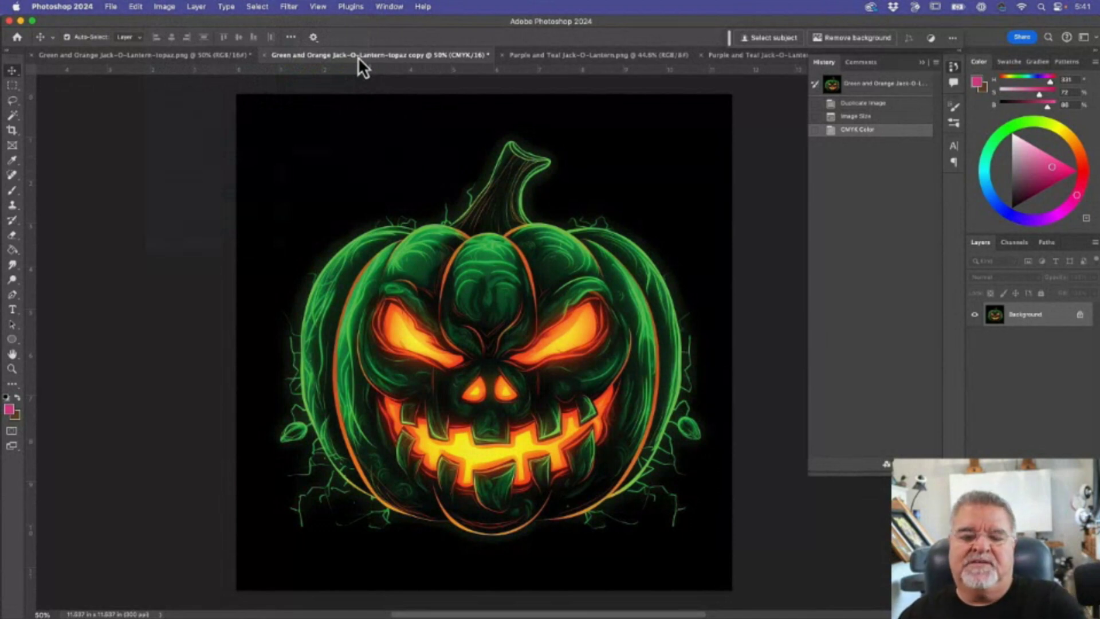
Compare the CMYK copy against the RGB original, then close the copy, answering the save prompt
left_click(180, 56)
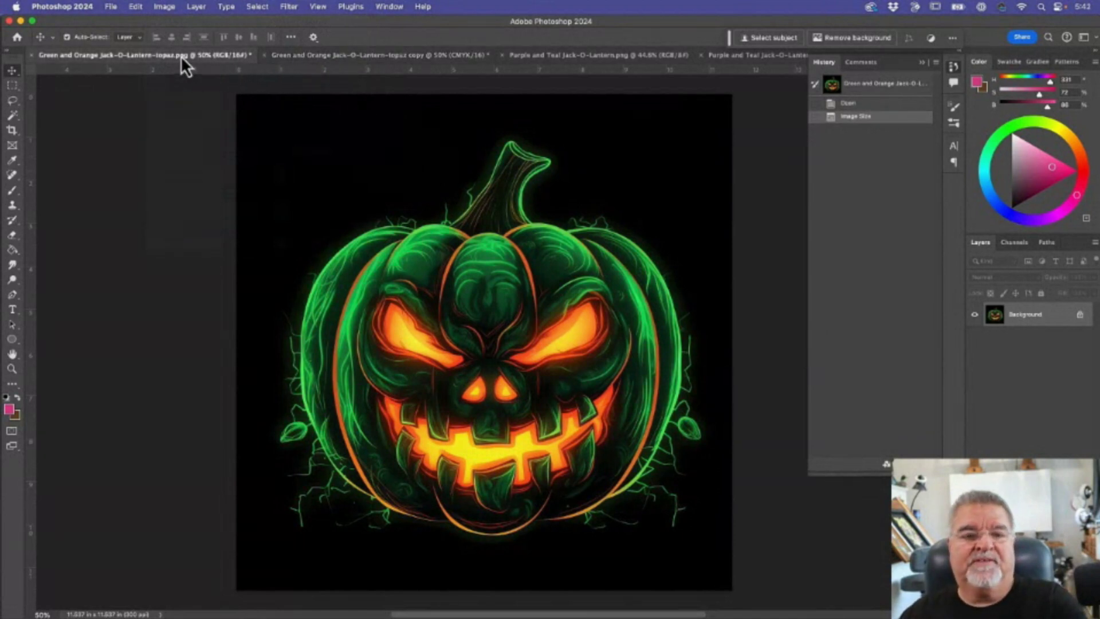
left_click(278, 54)
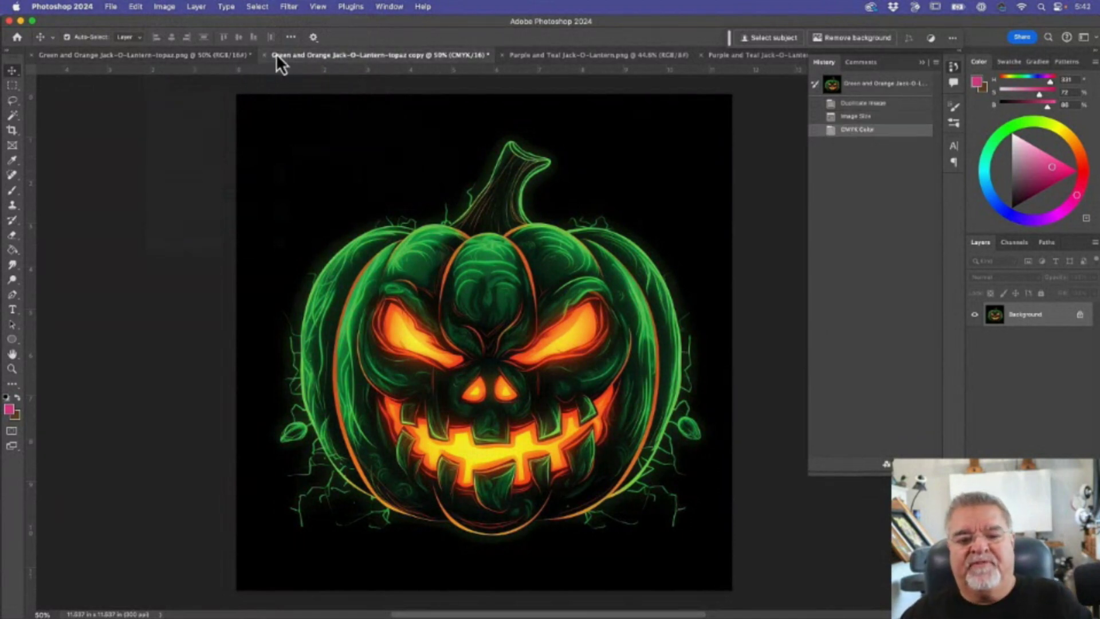
left_click(214, 56)
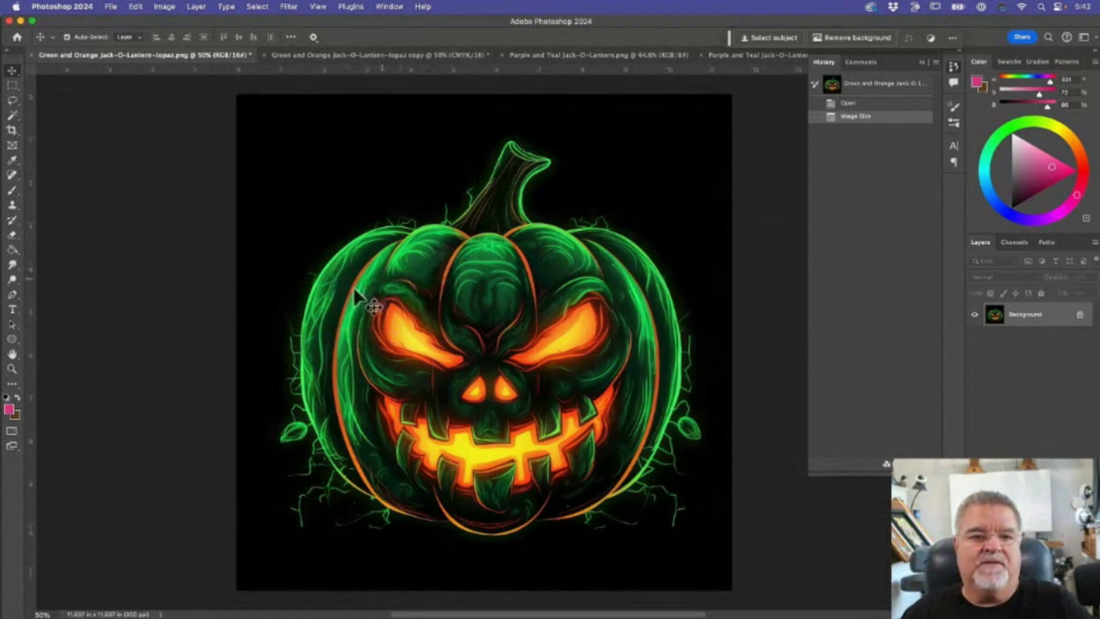
left_click(355, 55)
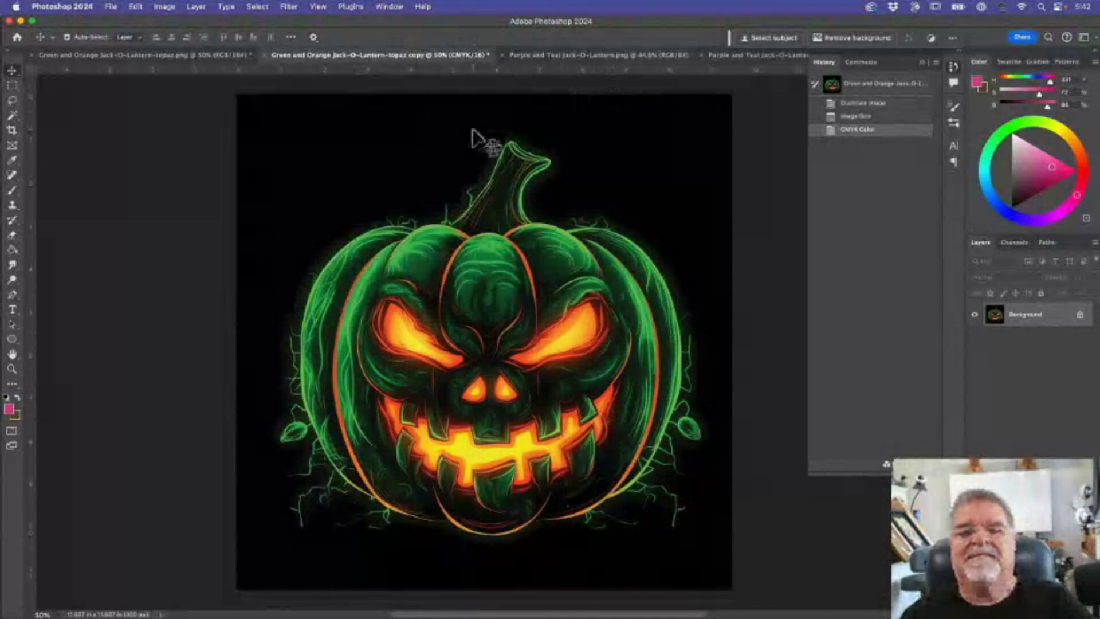
left_click(263, 56)
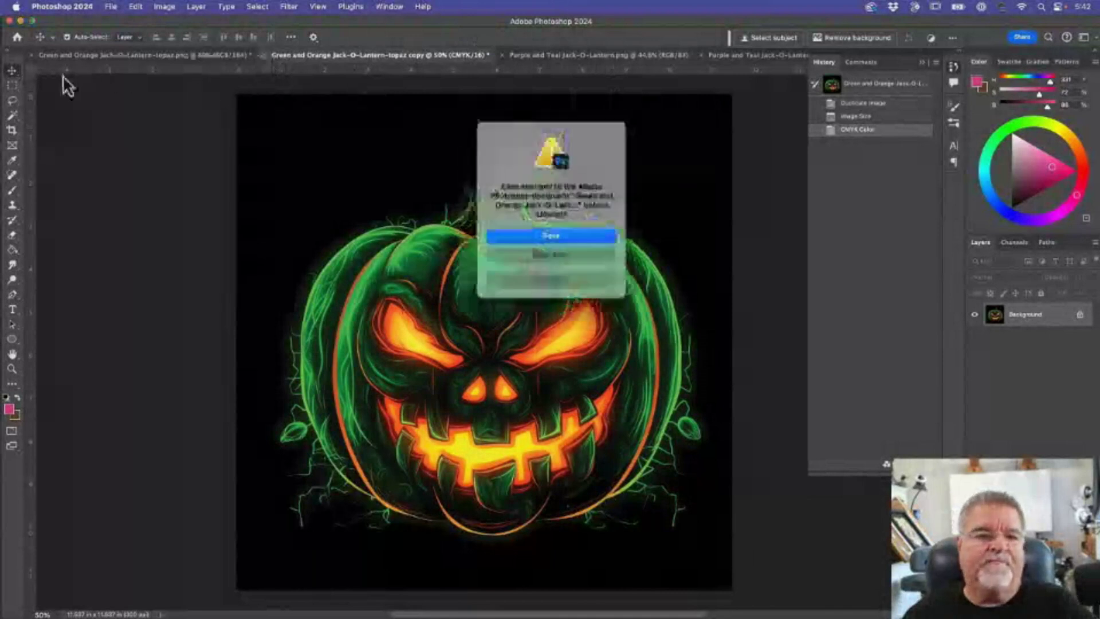
left_click(511, 253)
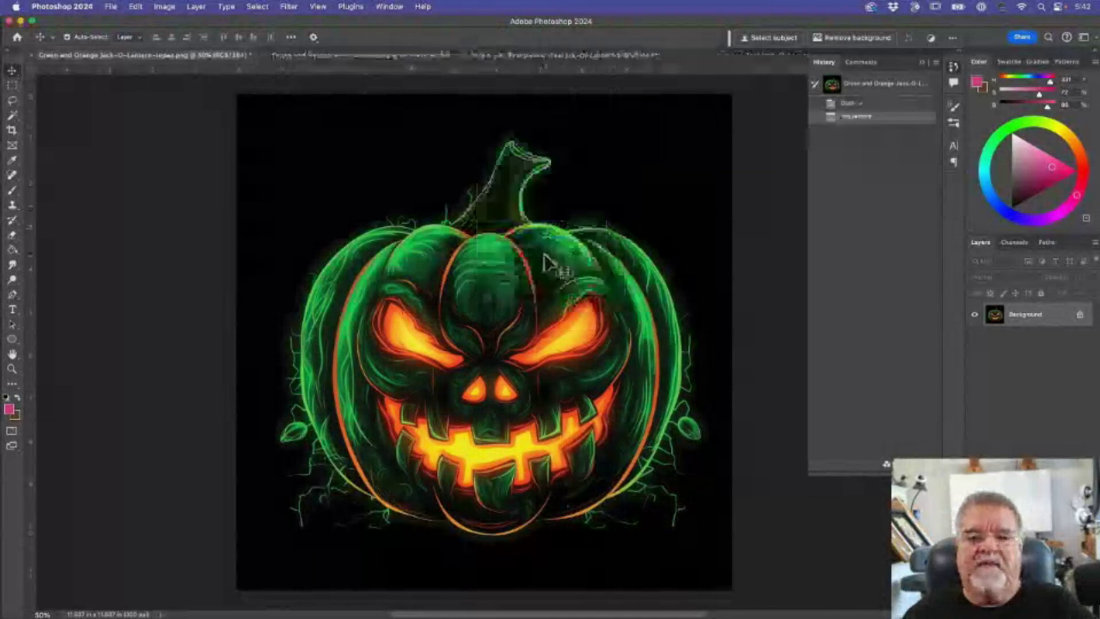
Close the Green and Orange Jack-O-Lantern document and bring the Purple and Teal copy forward
left_click(32, 56)
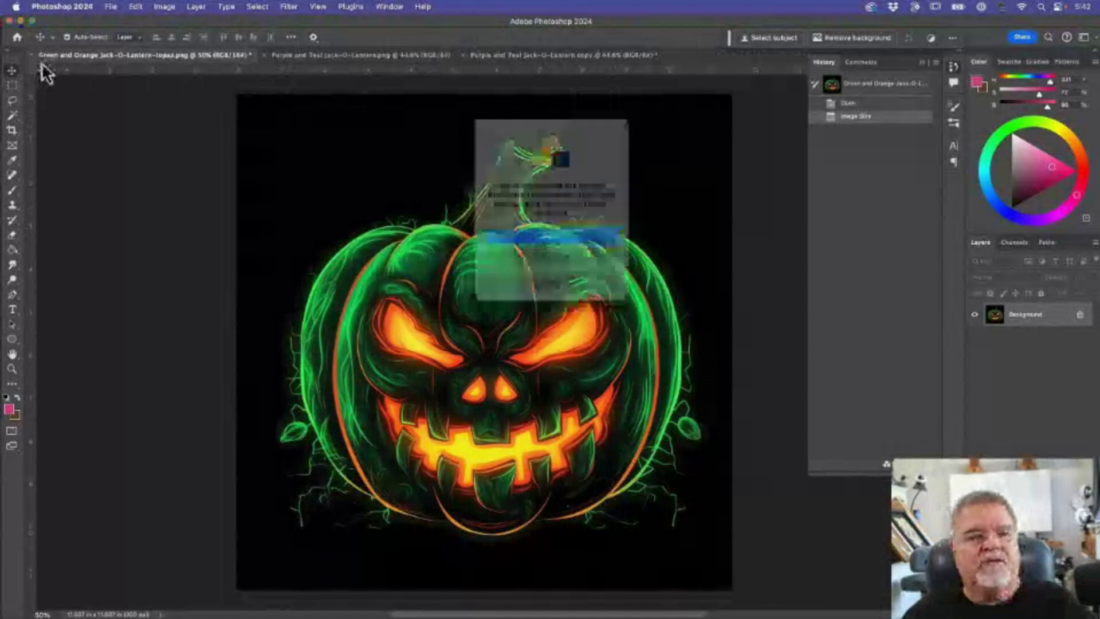
left_click(541, 259)
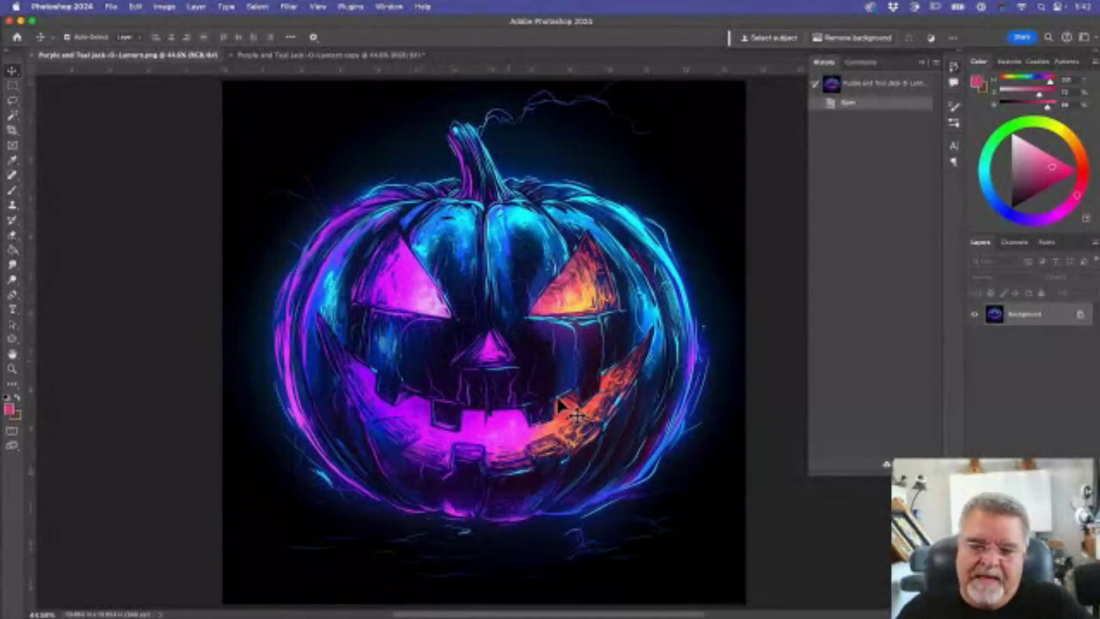
left_click(287, 59)
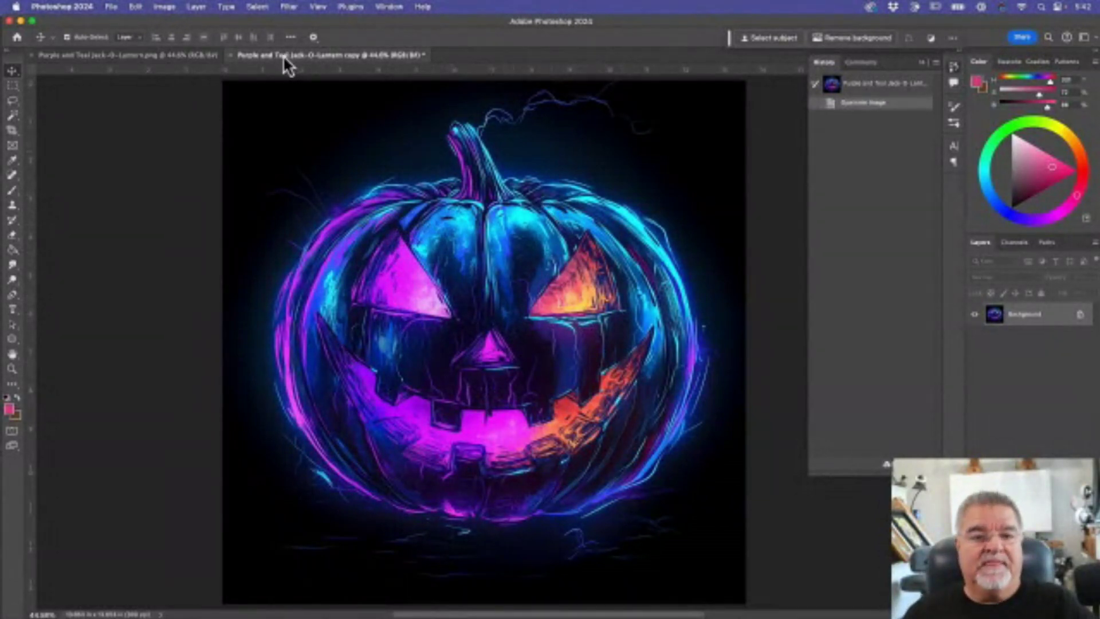
left_click(166, 57)
left_click(297, 56)
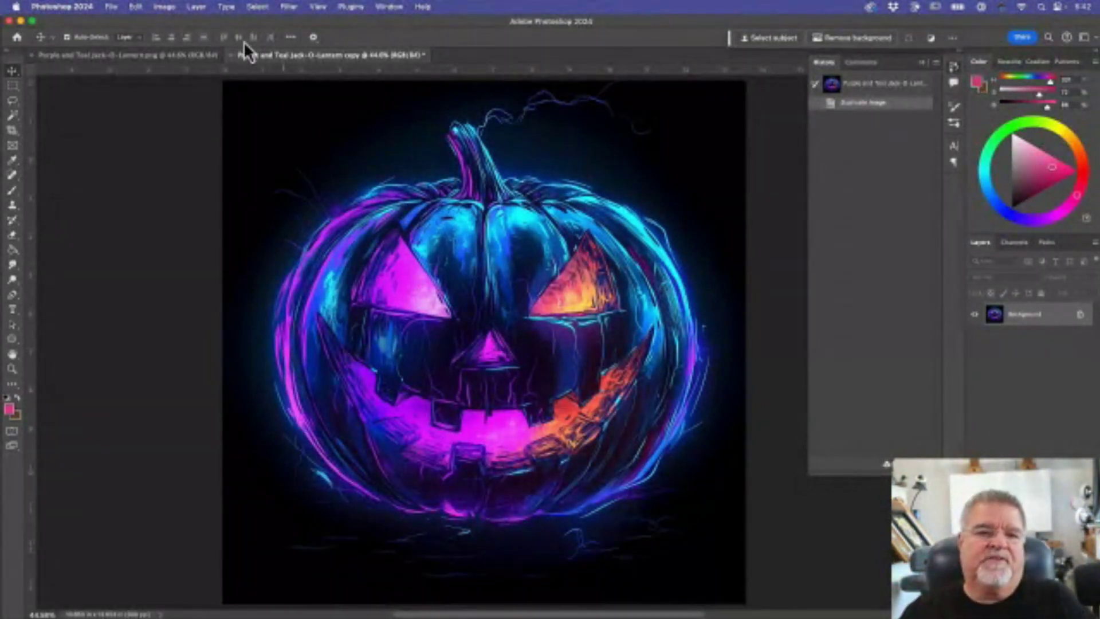
Convert the Purple and Teal copy to CMYK Color and compare it with the RGB original
left_click(165, 8)
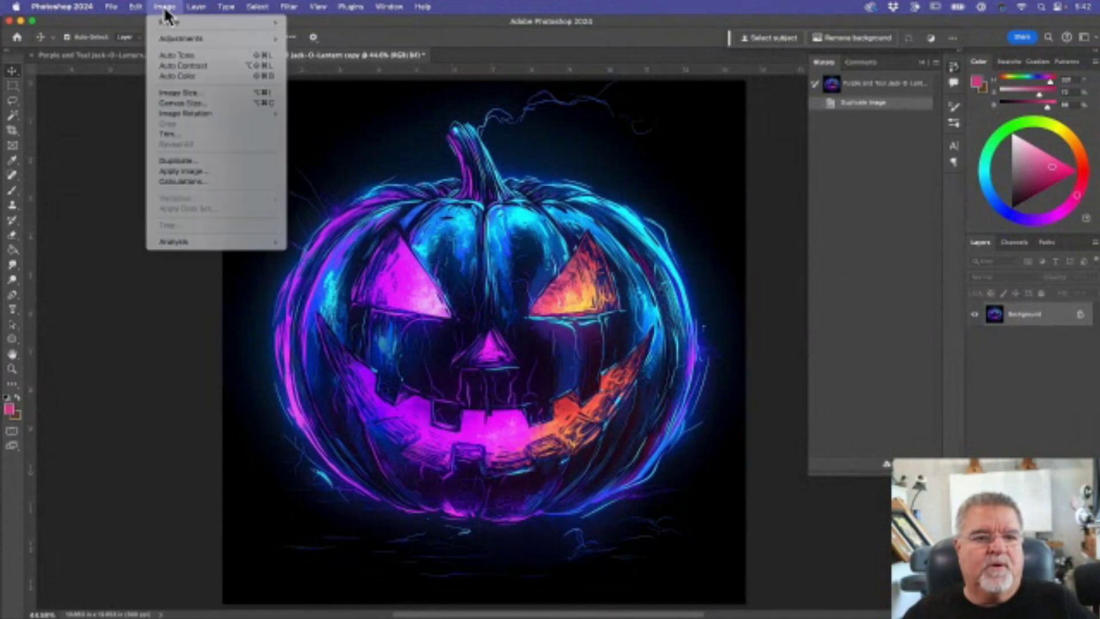
mouse_move(168, 21)
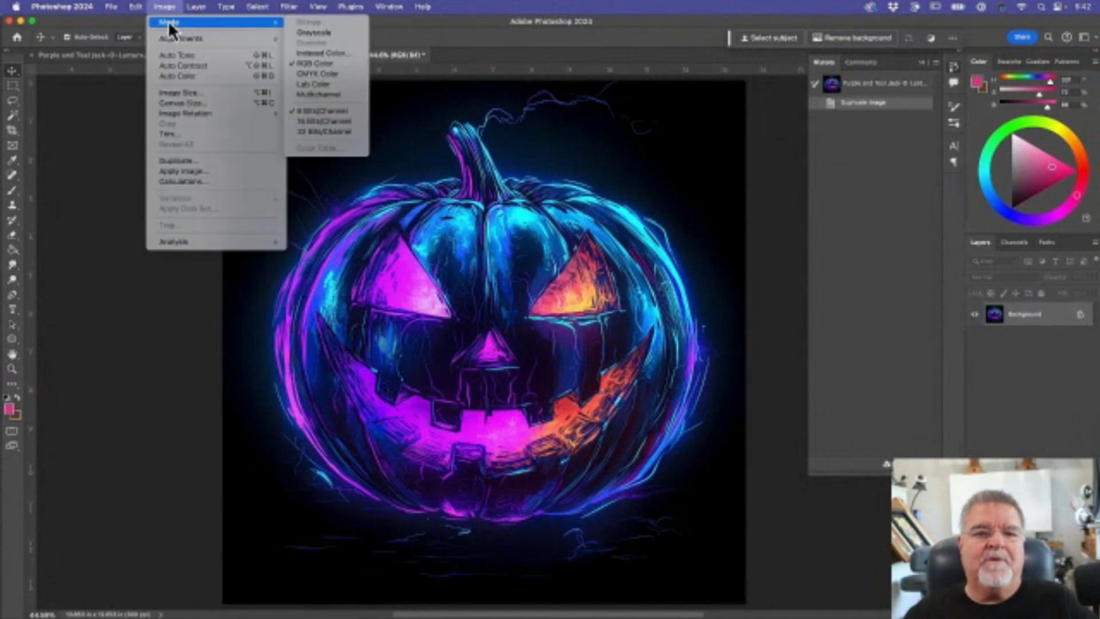
left_click(308, 74)
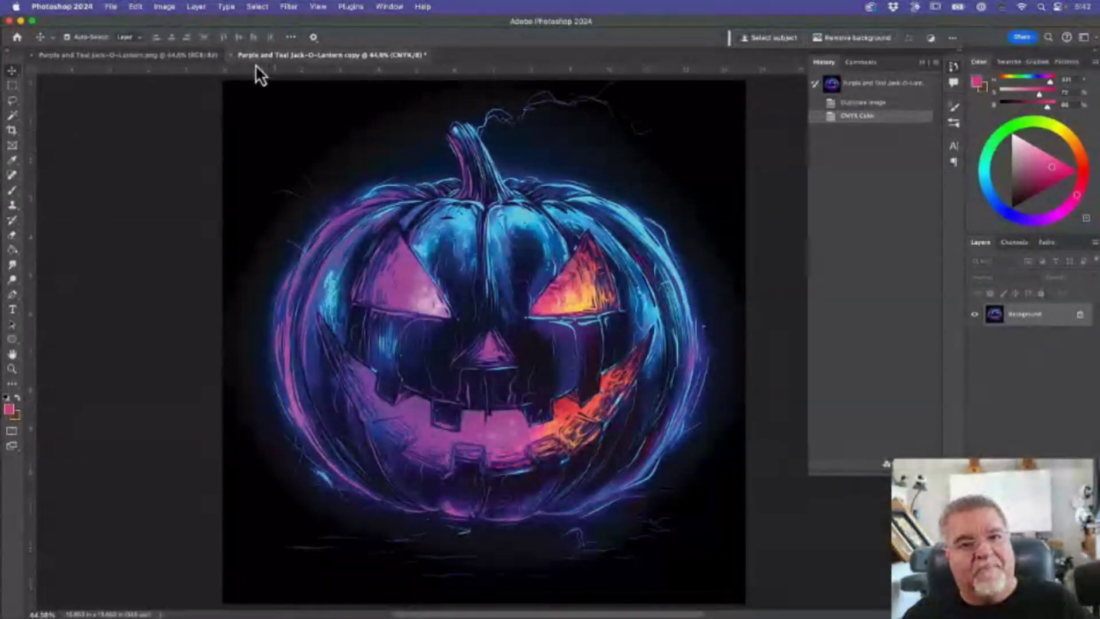
left_click(135, 58)
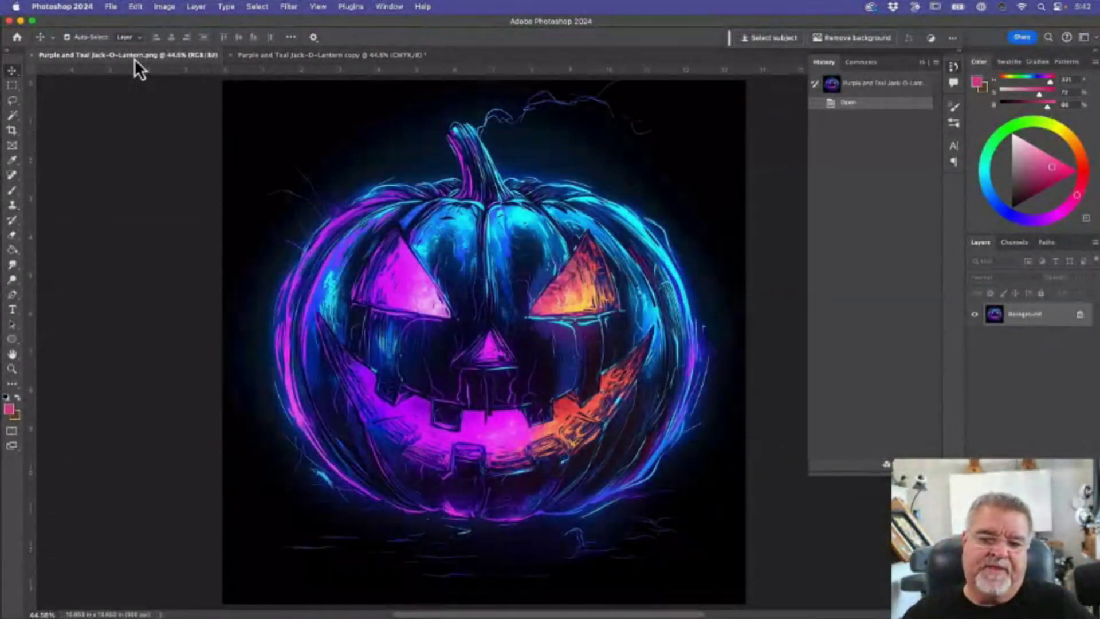
left_click(311, 58)
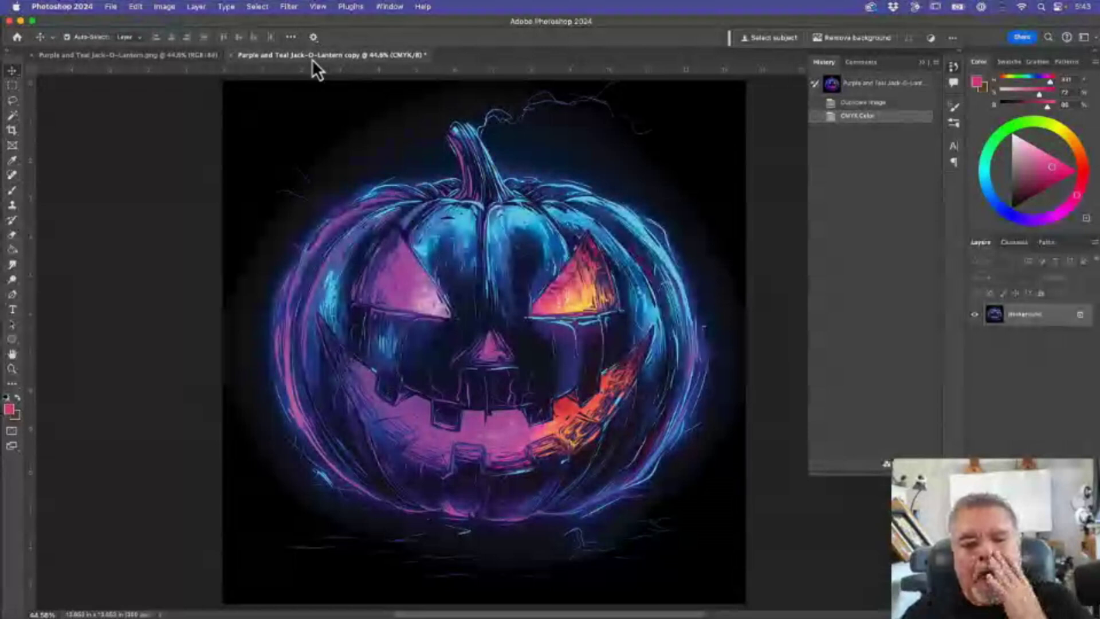
Use Ctrl+Tab to return to the RGB original Purple and Teal Jack-O-Lantern.png
key("ctrl+Tab")
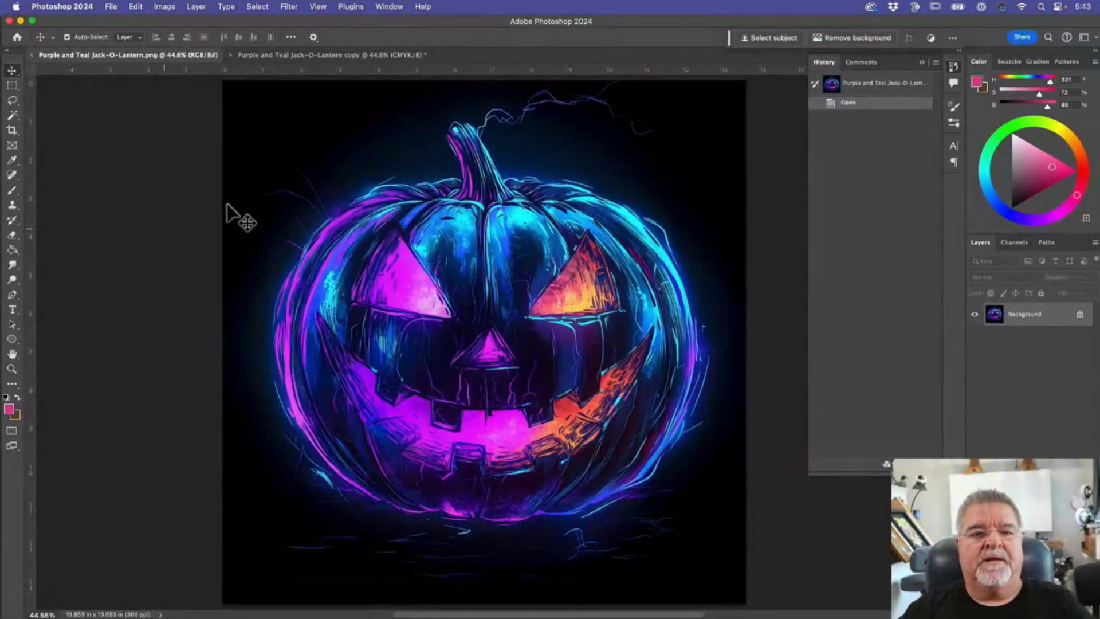
Open Selective Color on the CMYK copy and choose the Magentas colour range
left_click(333, 56)
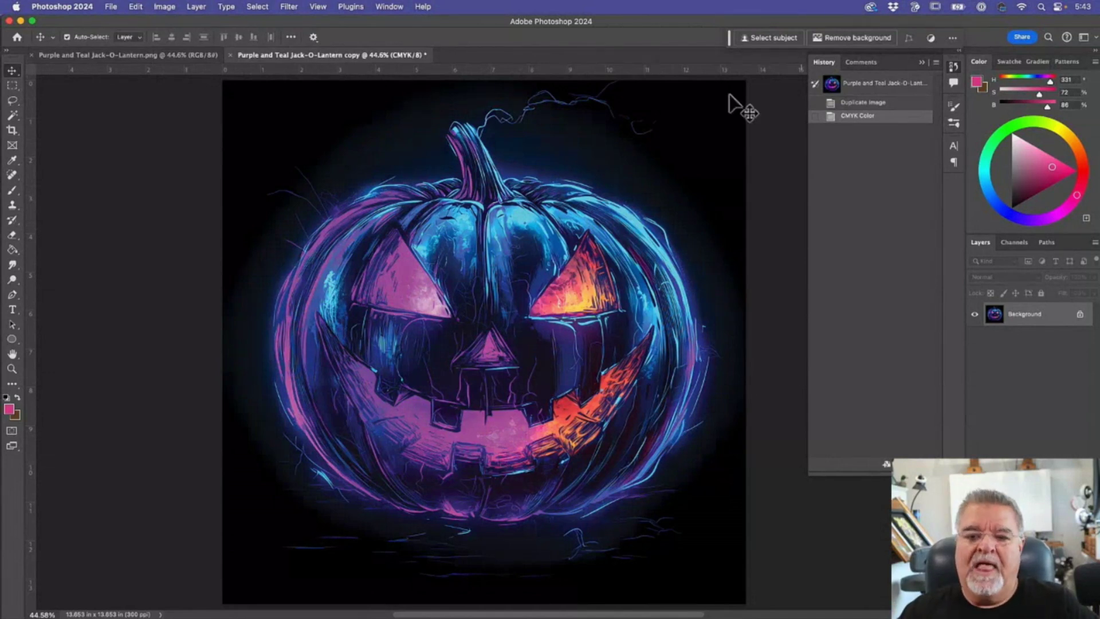
left_click(166, 7)
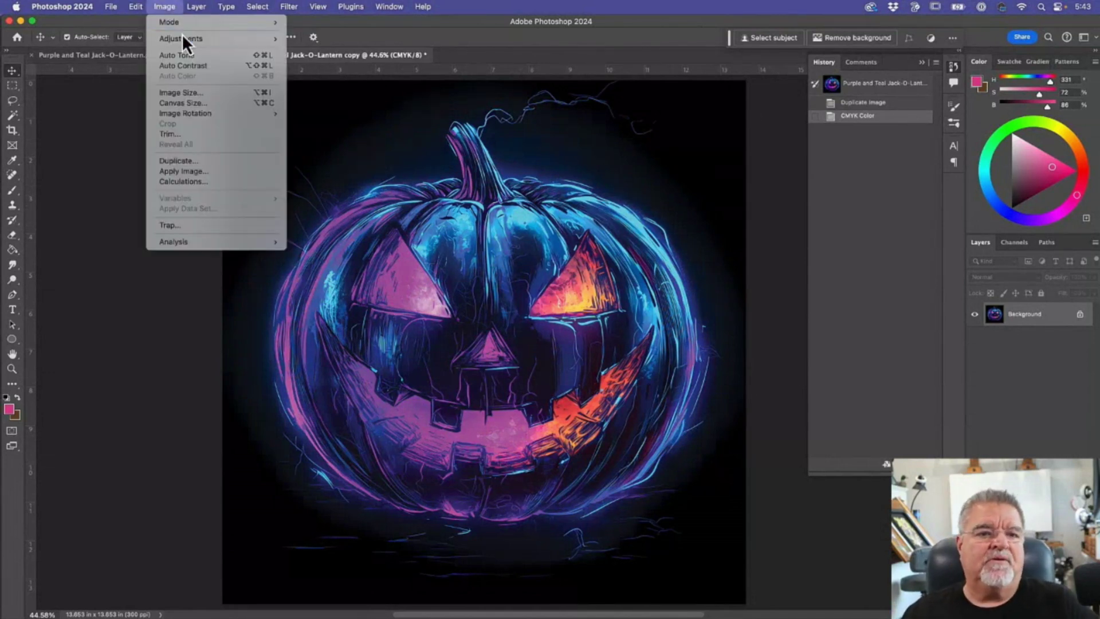
mouse_move(227, 37)
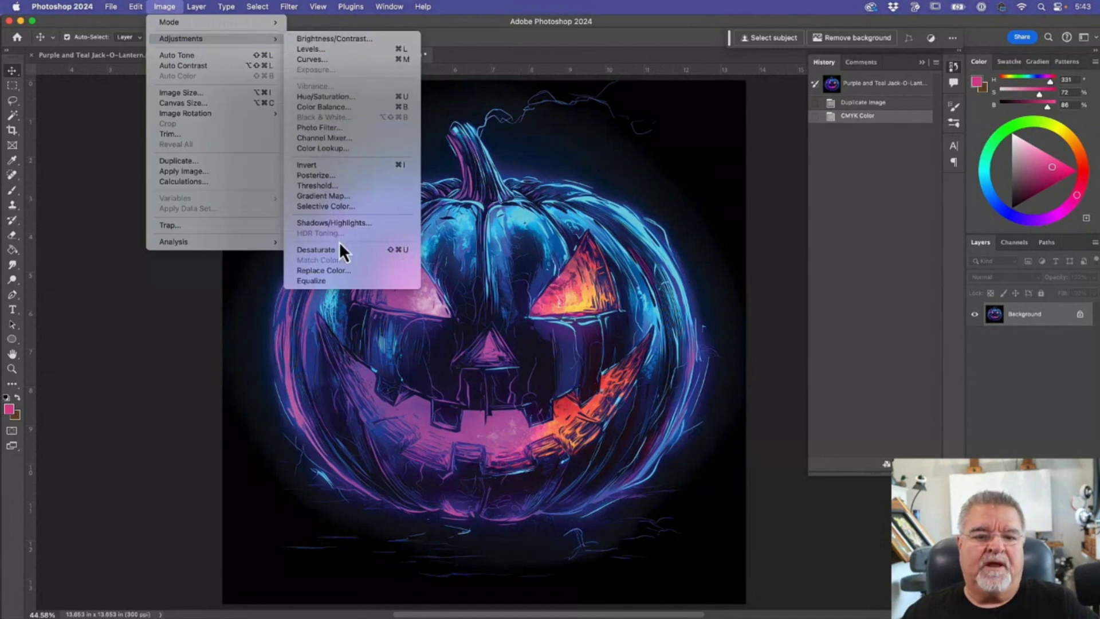
left_click(333, 206)
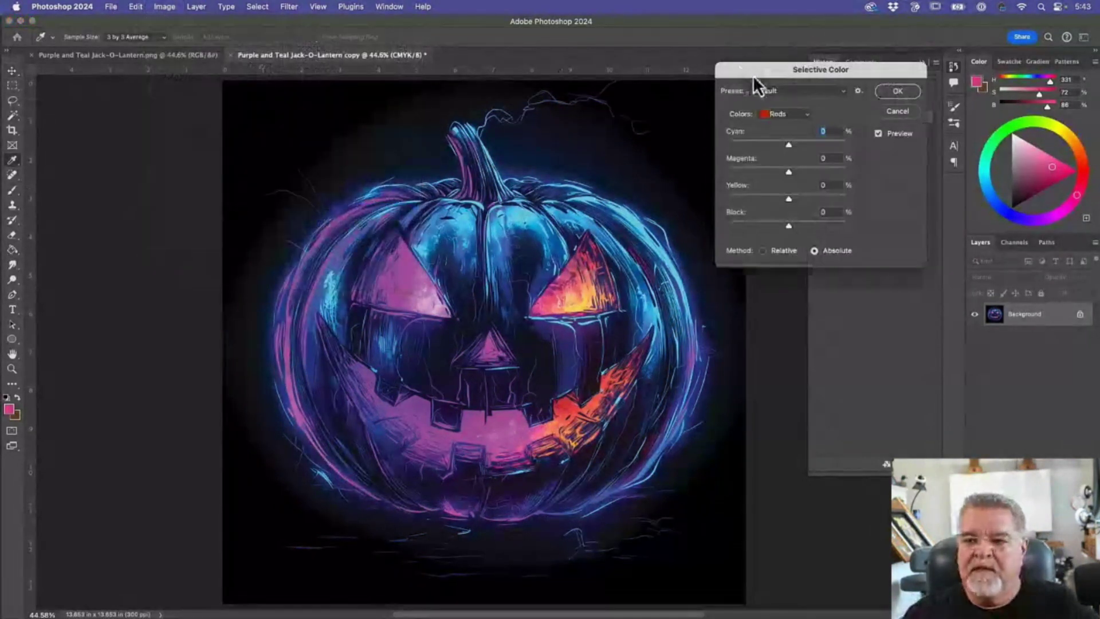
left_click_drag(753, 74, 757, 129)
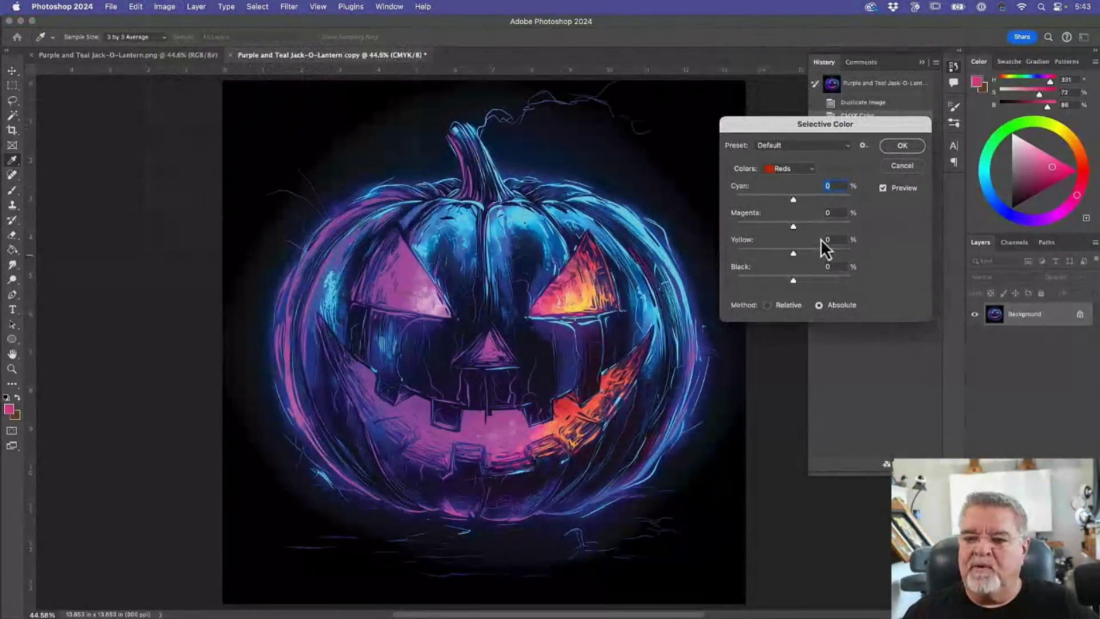
left_click(805, 167)
left_click(792, 224)
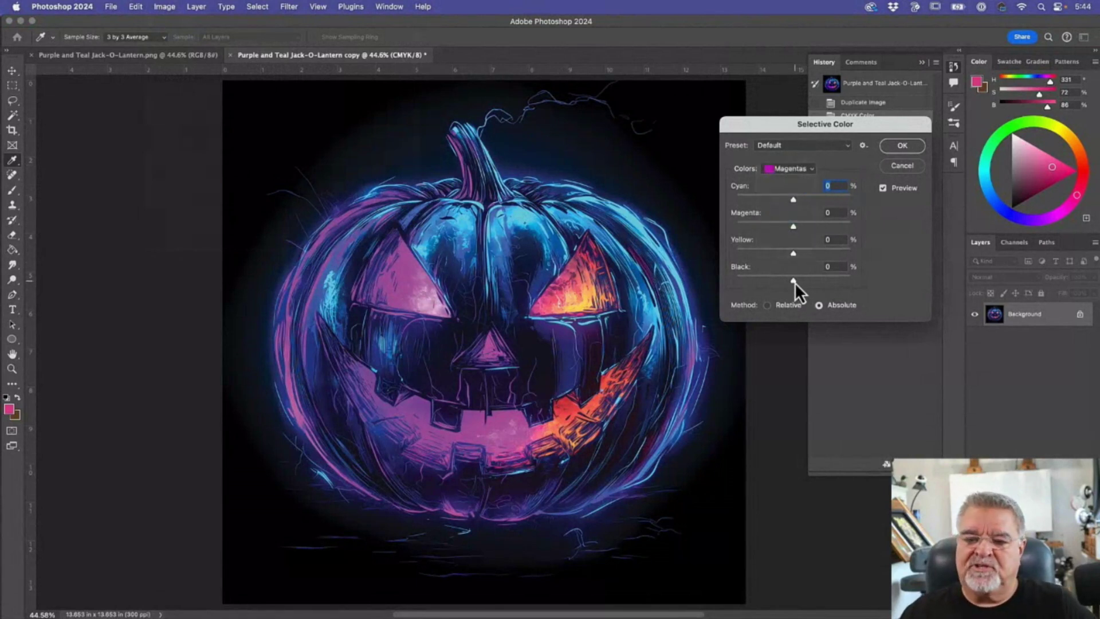
Set Magentas to Cyan -35, Magenta +26, Yellow -57, Black -100, and apply
left_click_drag(793, 281, 717, 279)
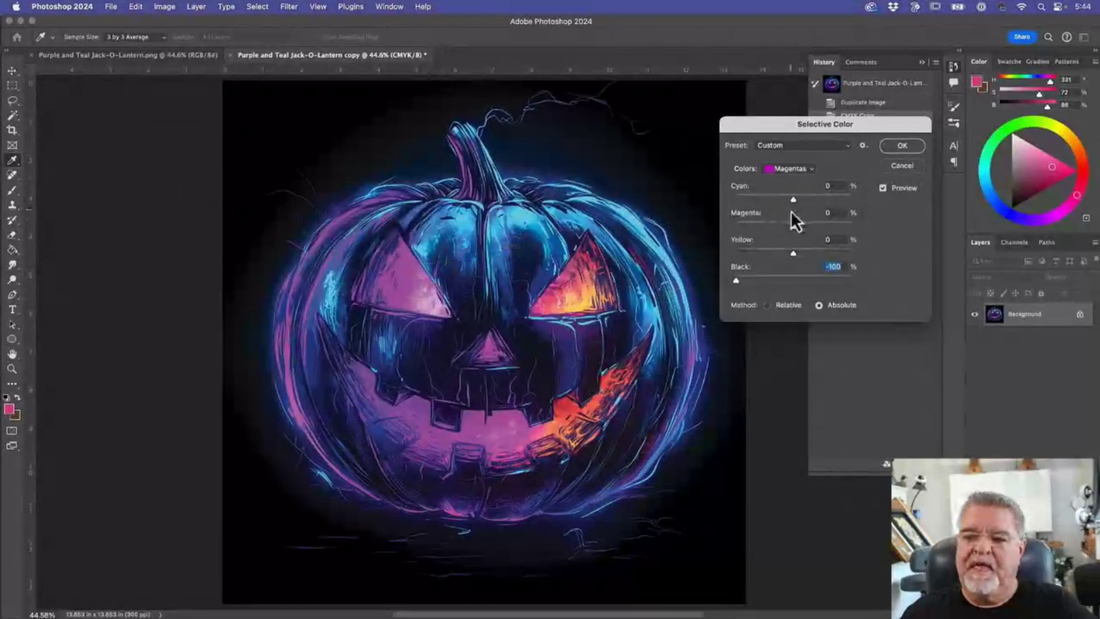
left_click_drag(790, 201, 727, 260)
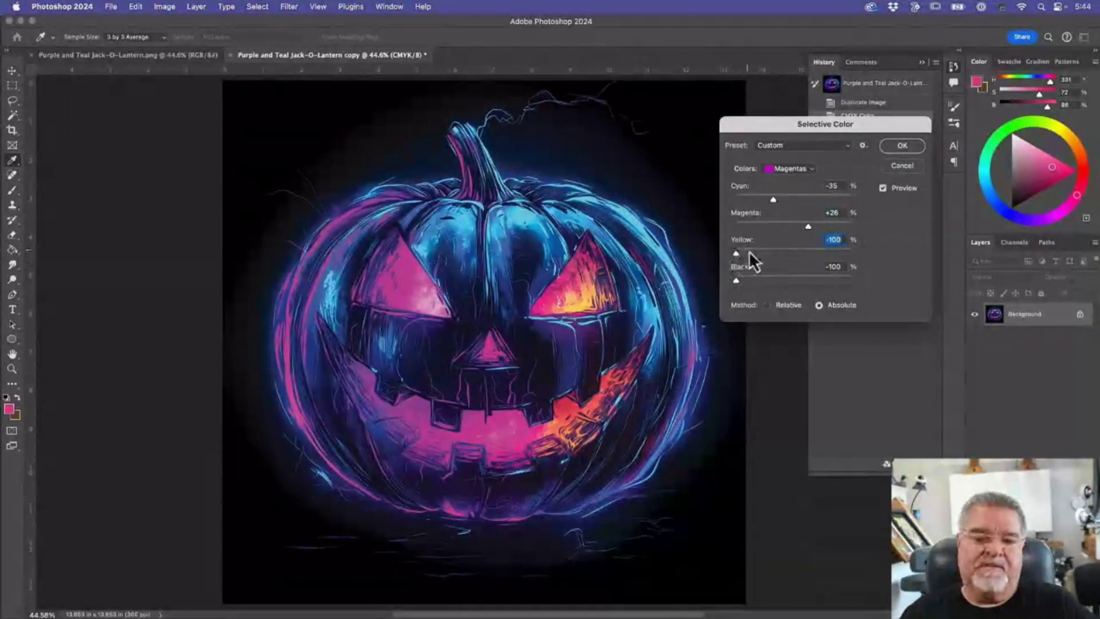
left_click_drag(748, 252, 848, 251)
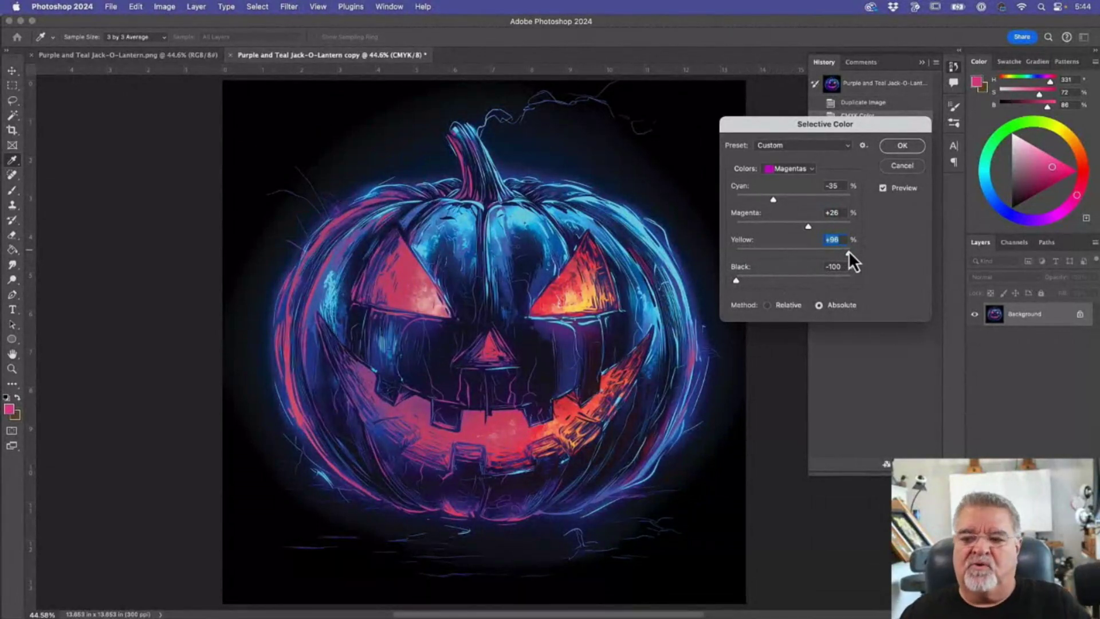
left_click_drag(738, 252, 751, 246)
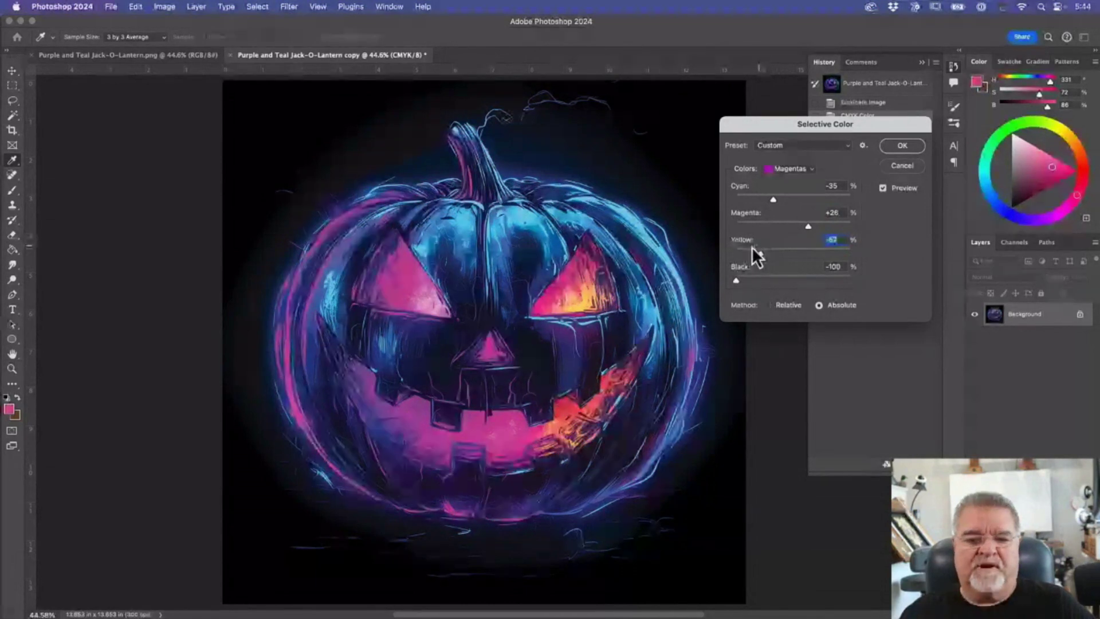
left_click(883, 189)
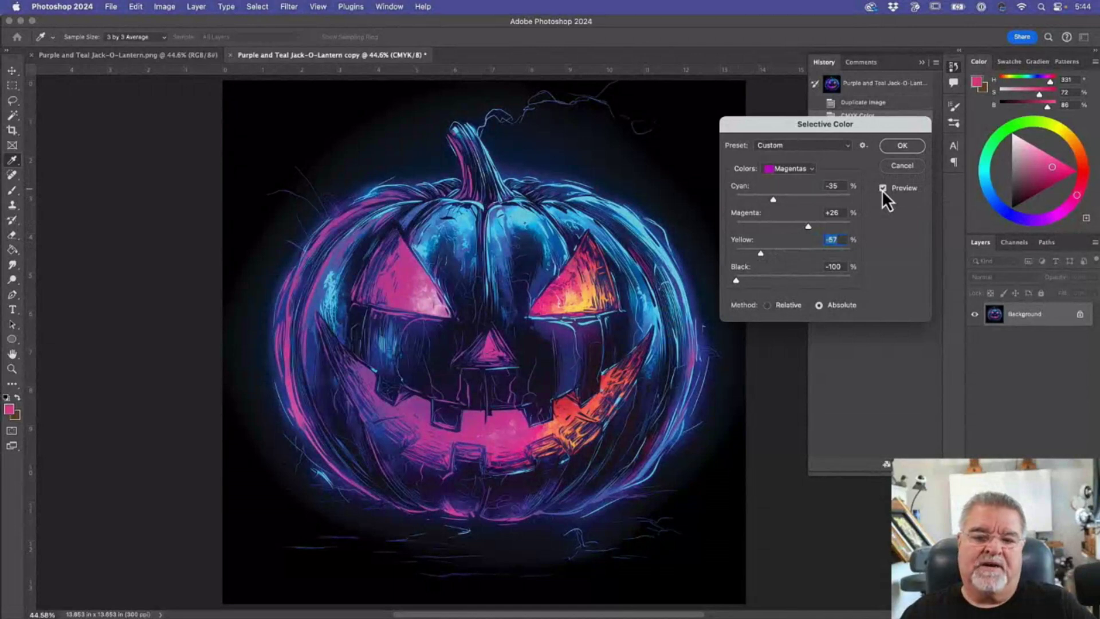
left_click(883, 188)
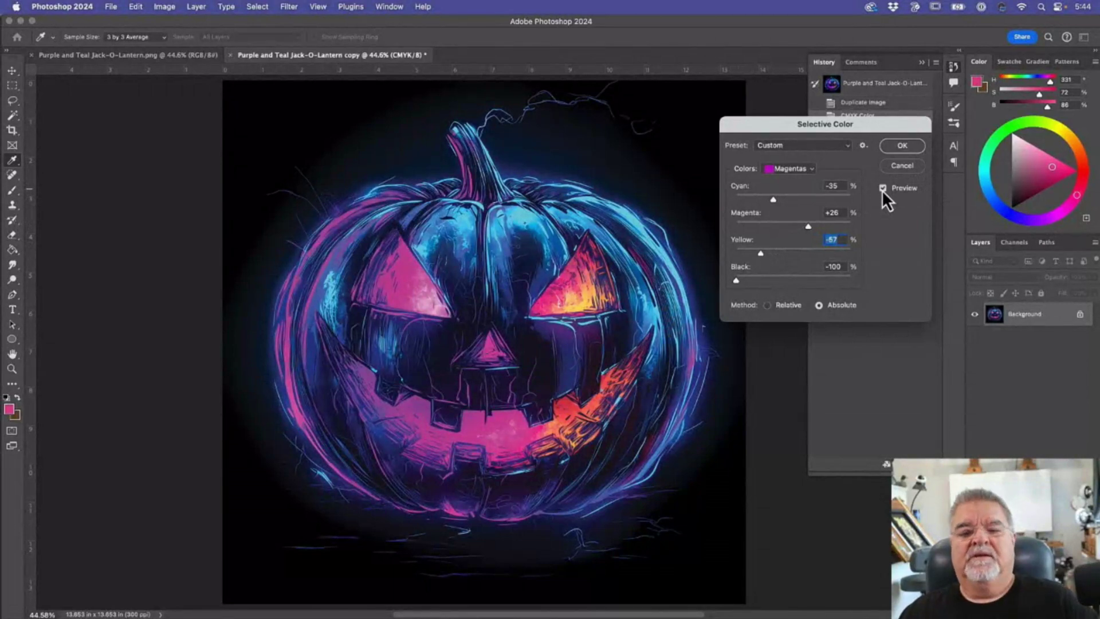
left_click(898, 151)
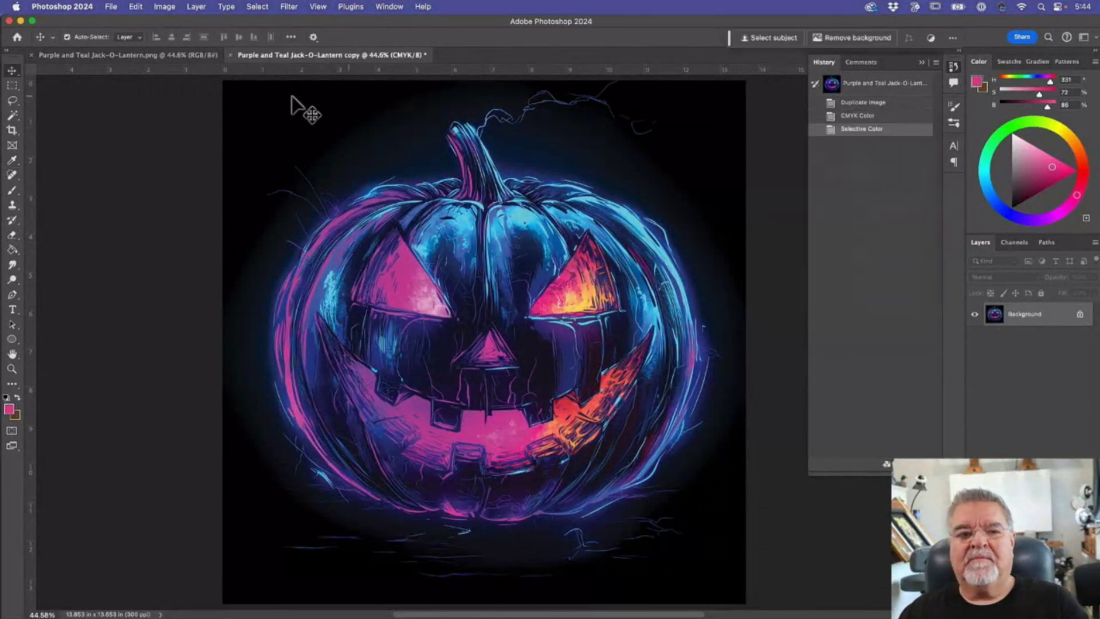
Flip between the adjusted CMYK copy and the RGB original, ending on Purple and Teal Jack-O-Lantern.png
left_click(165, 59)
left_click(255, 55)
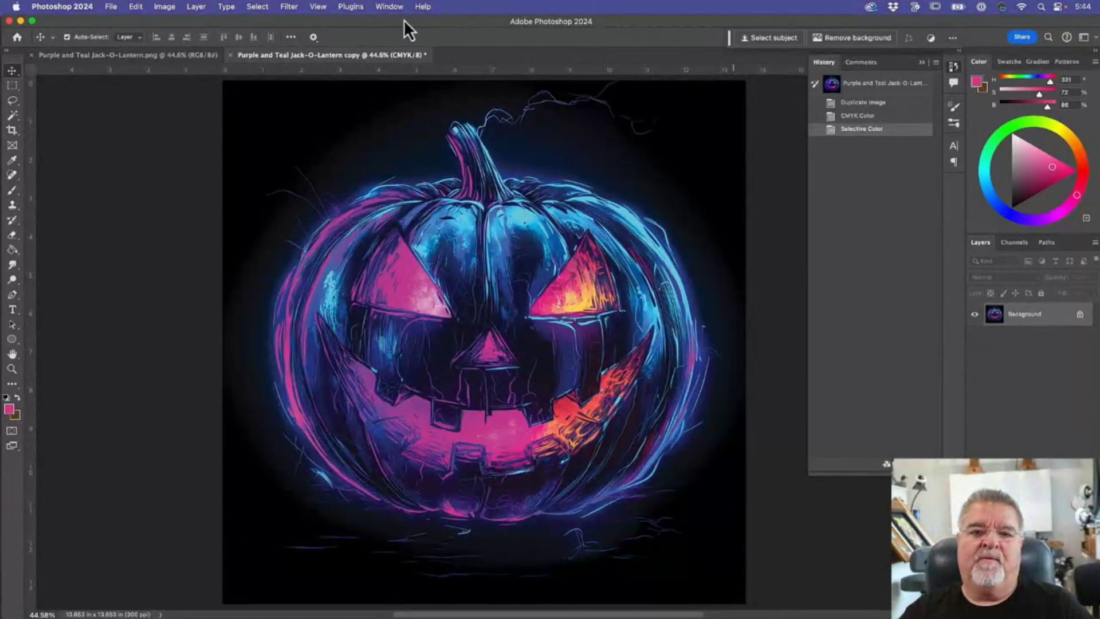
left_click(177, 56)
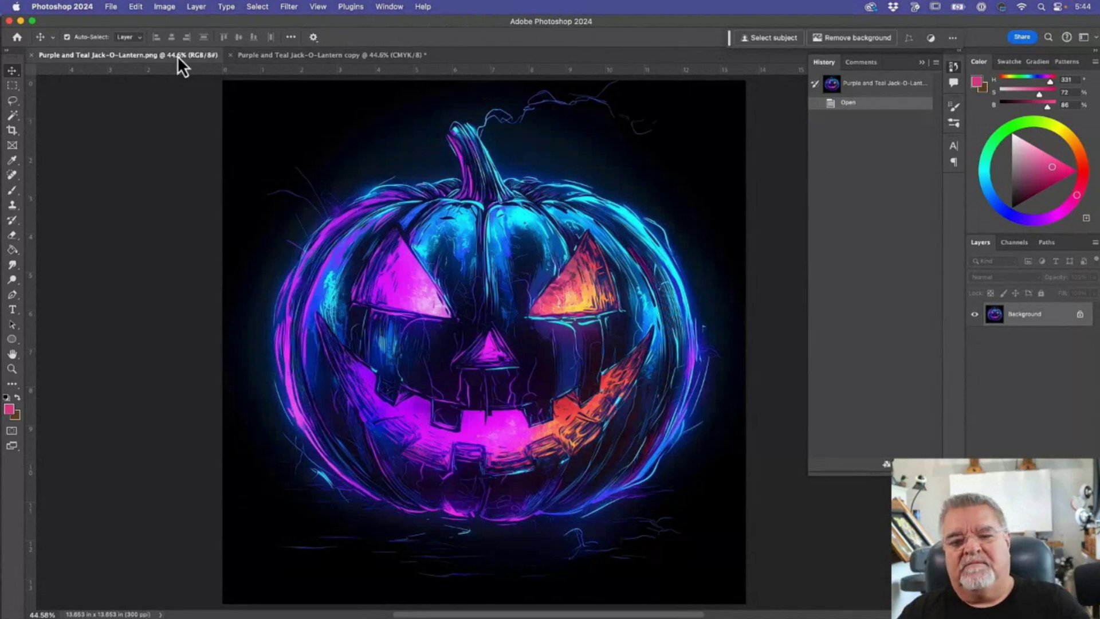